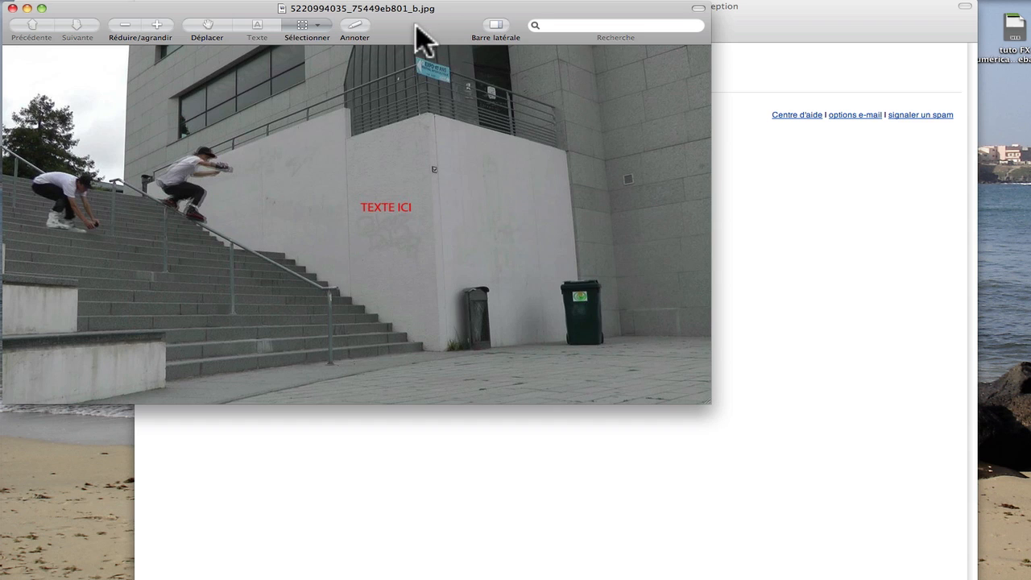
Step: Switch to Font Book and preview Century Schoolbook, Chalkboard and Chalkduster from the full font list
{"action": "left_click_drag", "start_coordinate": [425, 40], "coordinate": [559, 101]}
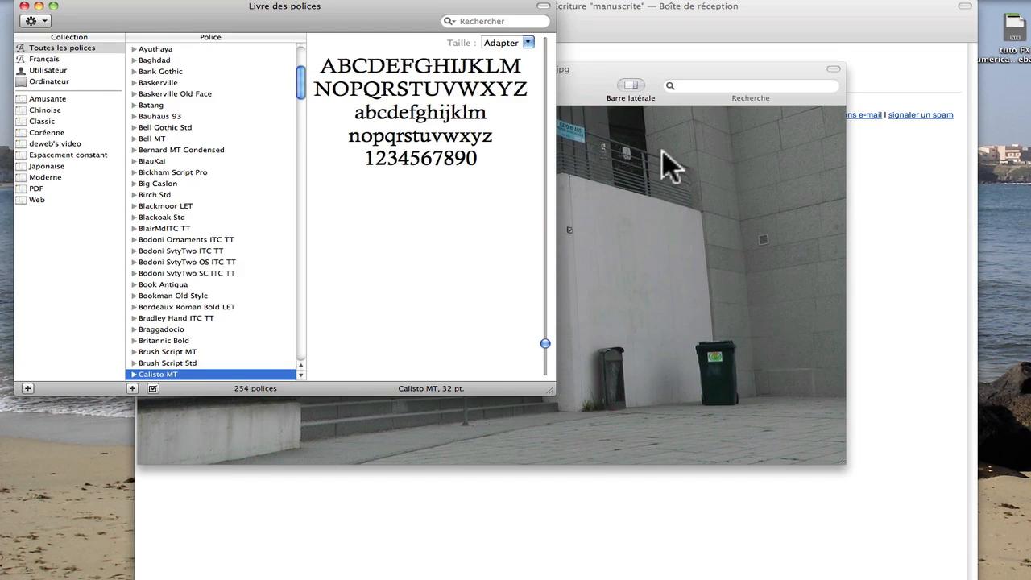
{"action": "left_click_drag", "start_coordinate": [140, 10], "coordinate": [189, 39]}
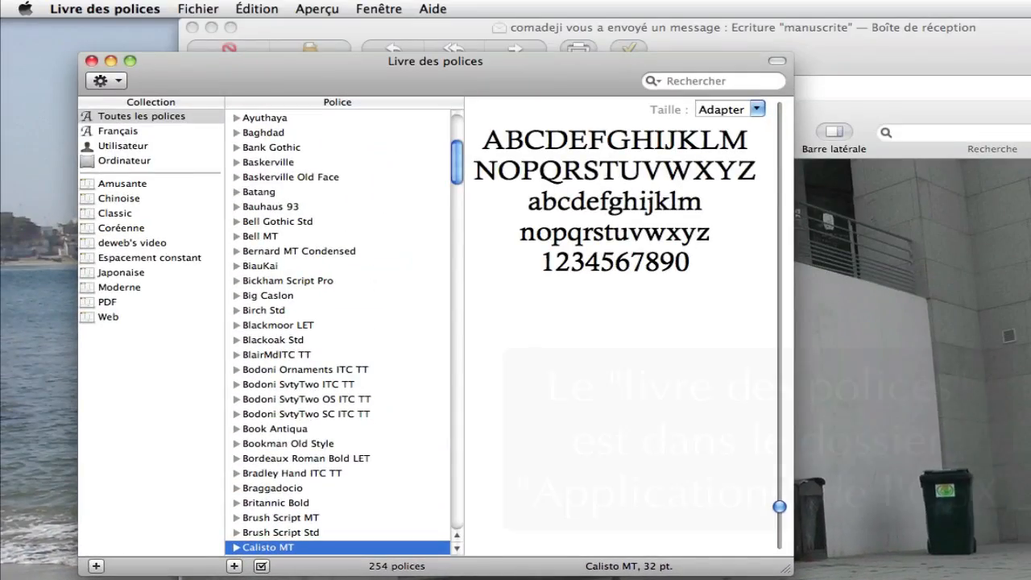
{"action": "left_click_drag", "start_coordinate": [456, 156], "coordinate": [456, 187]}
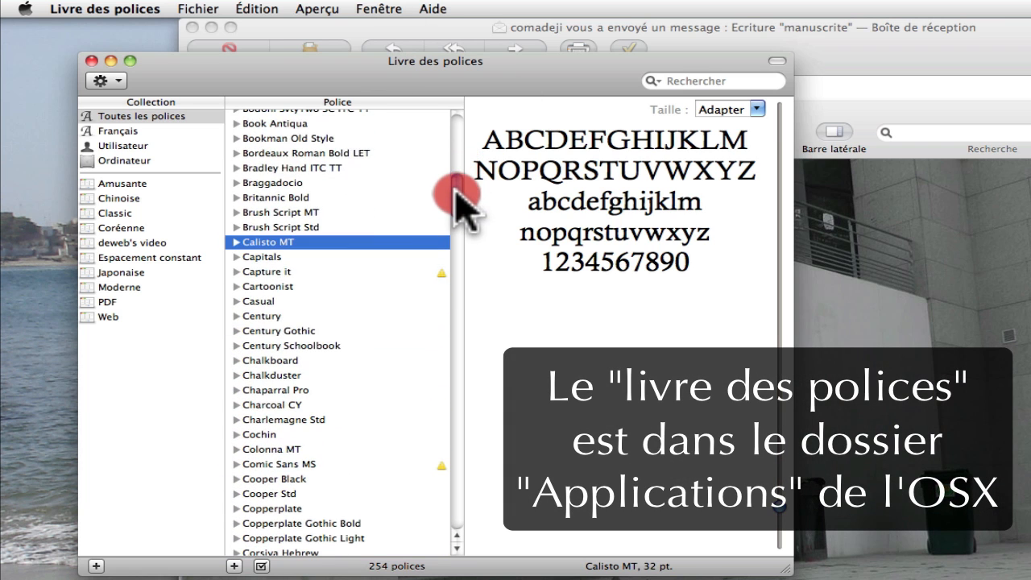
{"action": "left_click", "coordinate": [266, 346]}
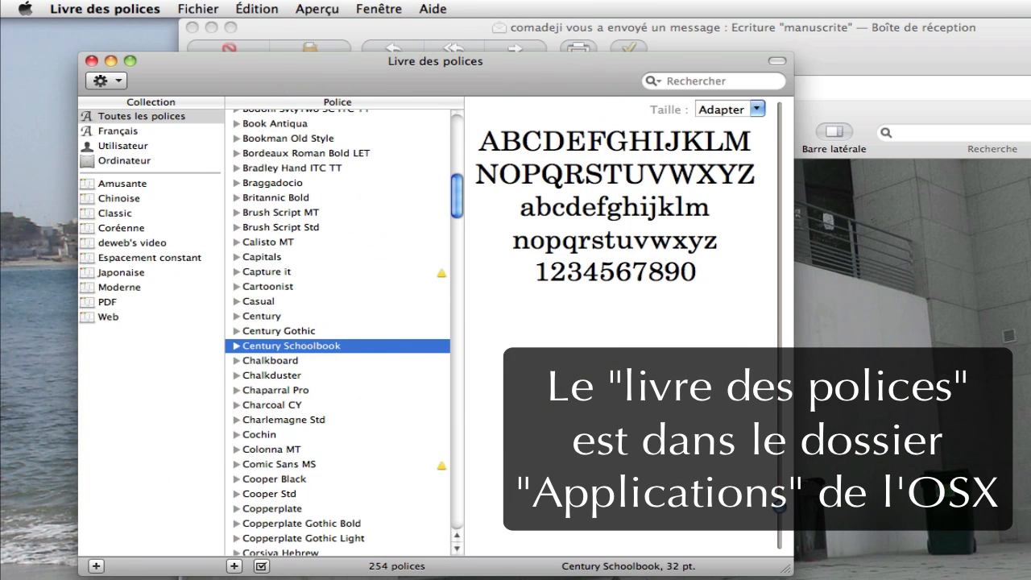
{"action": "left_click", "coordinate": [269, 360]}
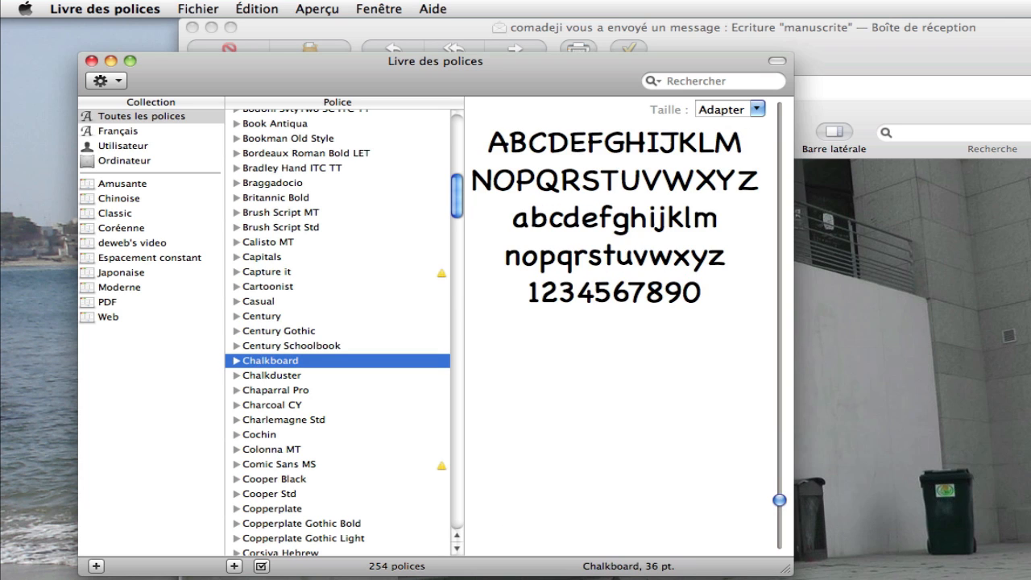
{"action": "left_click", "coordinate": [271, 376]}
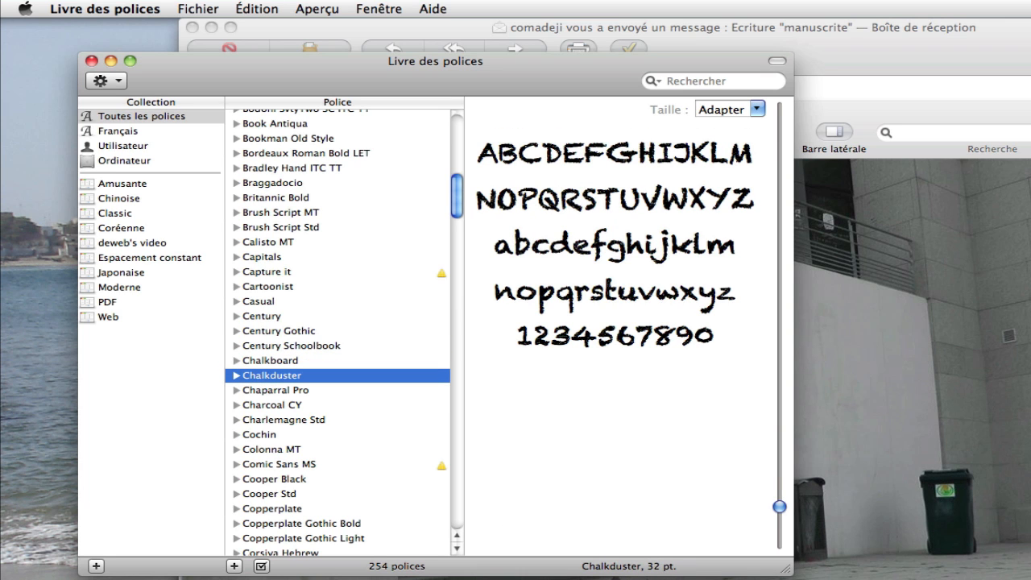
Step: Examine the previews of the fonts following Chalkduster one by one, through Copperplate and Cracked and further down the list
{"action": "key", "text": "Down"}
{"action": "key", "text": "Down"}
{"action": "key", "text": "Down"}
{"action": "key", "text": "Down"}
{"action": "key", "text": "Down"}
{"action": "key", "text": "Down"}
{"action": "key", "text": "Down"}
{"action": "key", "text": "Down"}
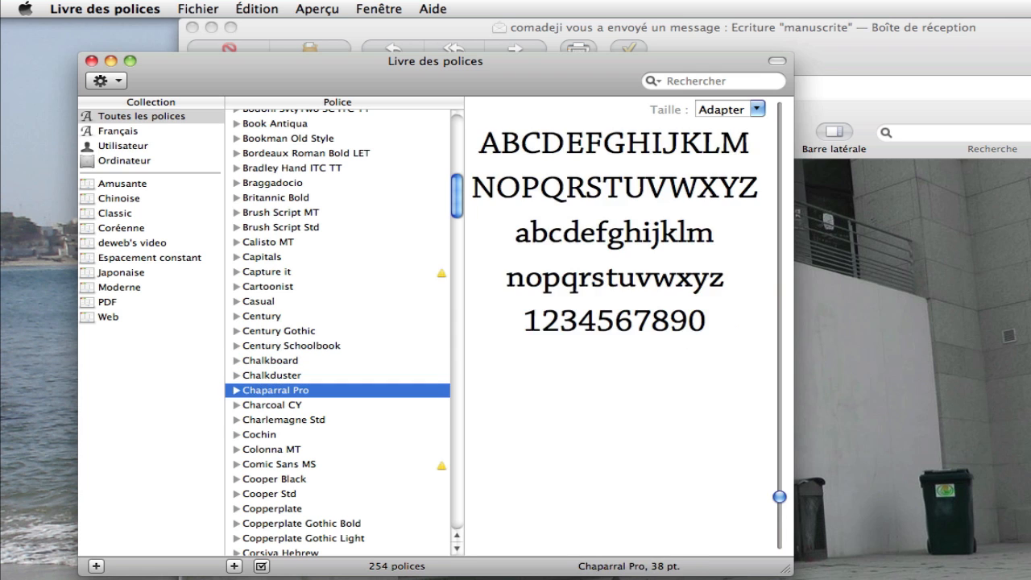
{"action": "key", "text": "Down"}
{"action": "key", "text": "Down"}
{"action": "key", "text": "Down"}
{"action": "key", "text": "Down"}
{"action": "key", "text": "Down"}
{"action": "key", "text": "Down"}
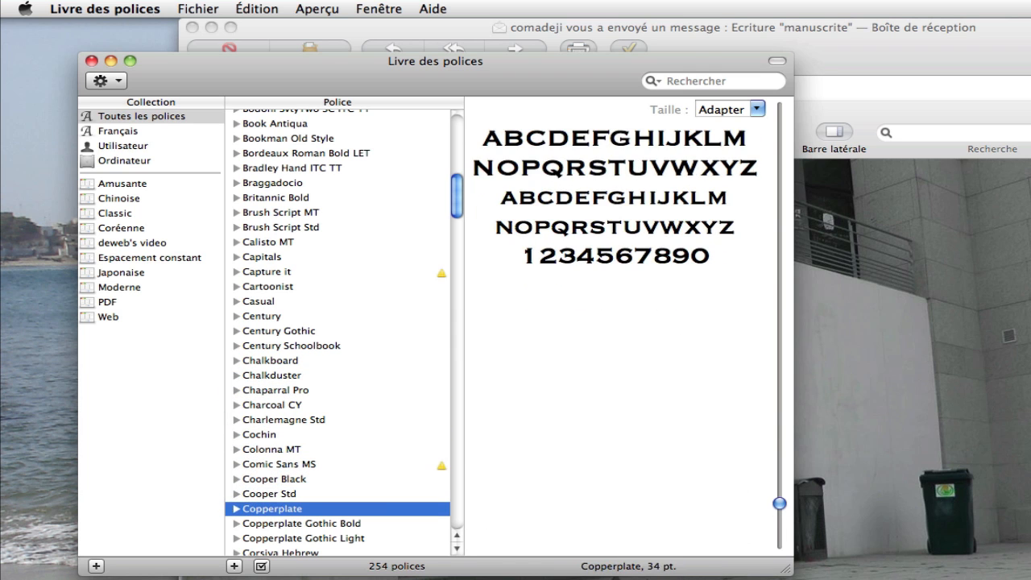
{"action": "key", "text": "Down"}
{"action": "key", "text": "Down"}
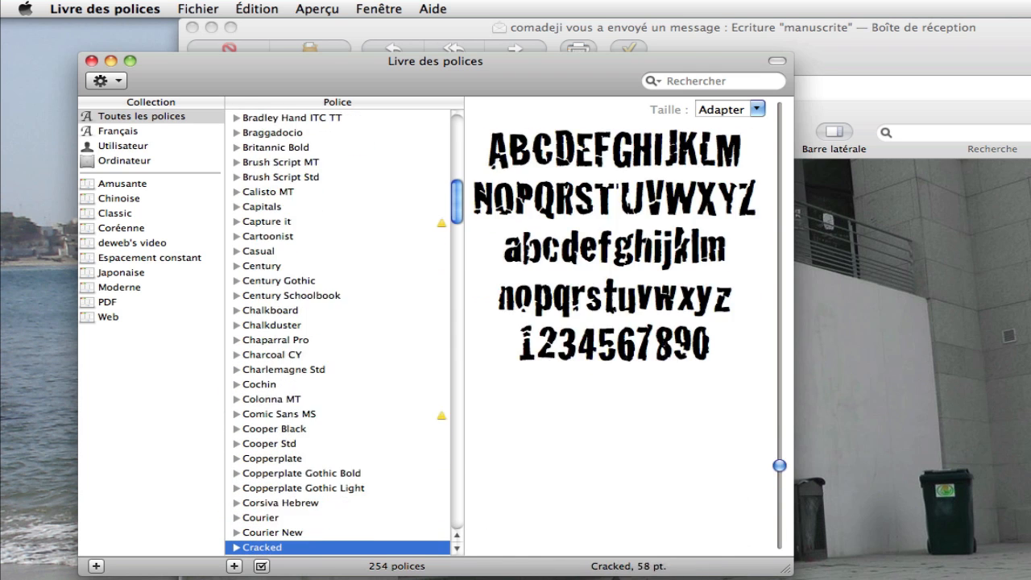
{"action": "key", "text": "Up"}
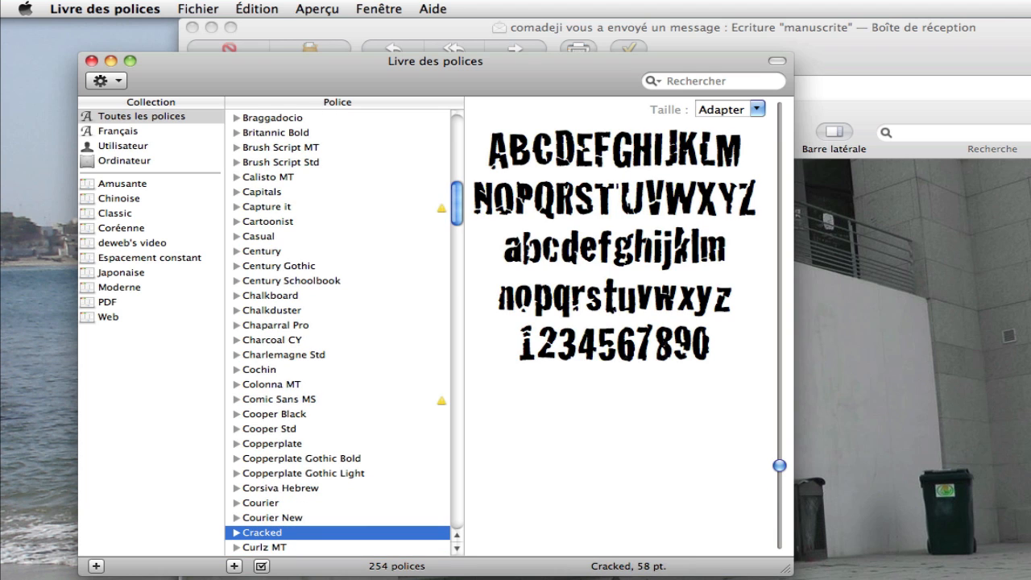
{"action": "key", "text": "Down"}
{"action": "key", "text": "Down"}
{"action": "key", "text": "Down"}
{"action": "key", "text": "Down"}
{"action": "key", "text": "Down"}
{"action": "key", "text": "Down"}
{"action": "key", "text": "Down"}
{"action": "key", "text": "Down"}
{"action": "key", "text": "Down"}
{"action": "key", "text": "Down"}
{"action": "key", "text": "Down"}
{"action": "key", "text": "Down"}
{"action": "key", "text": "Down"}
{"action": "key", "text": "Down"}
{"action": "key", "text": "Down"}
{"action": "key", "text": "Down"}
{"action": "key", "text": "Down"}
{"action": "key", "text": "Down"}
{"action": "key", "text": "Down"}
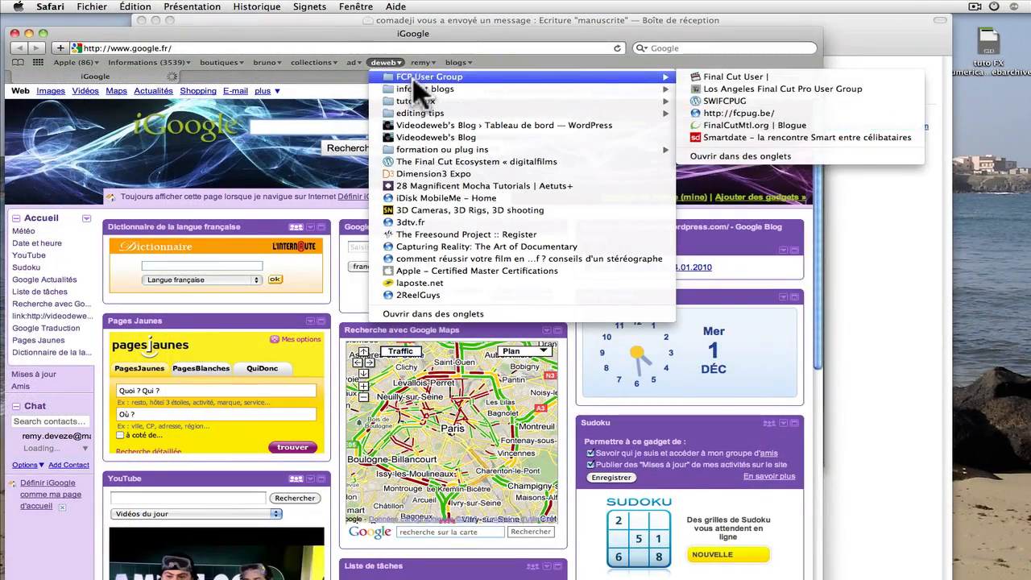
Step: Switch to Safari and download the free 08 Underground font from the Free Fonts page of fonts.com
{"action": "mouse_move", "coordinate": [410, 89]}
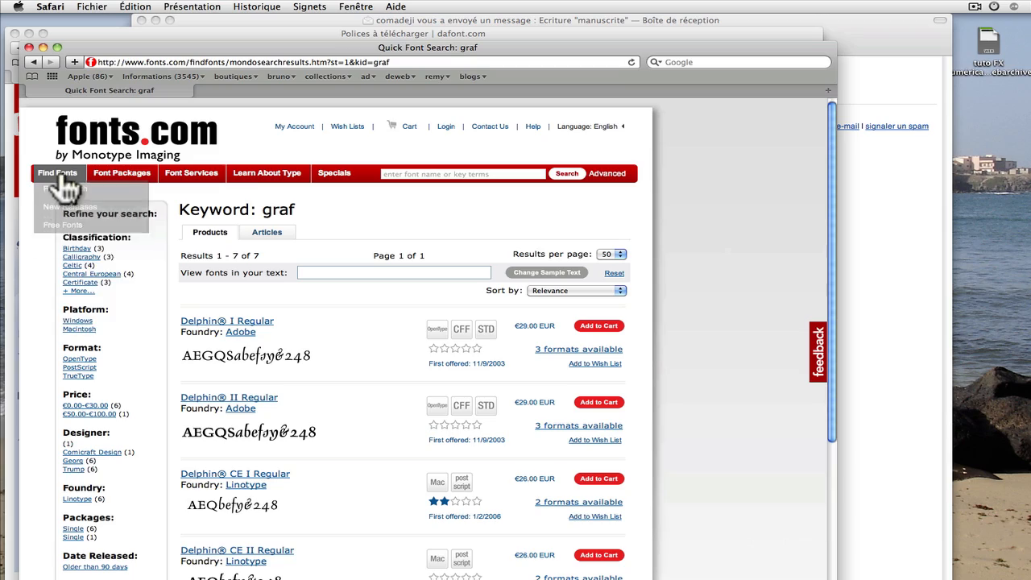
{"action": "mouse_move", "coordinate": [63, 180]}
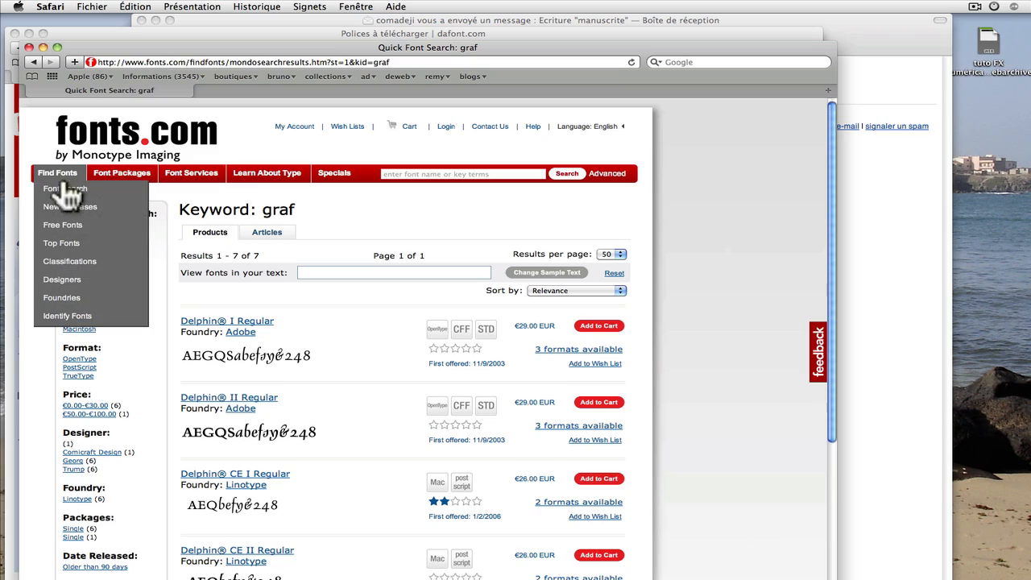
{"action": "left_click", "coordinate": [64, 227]}
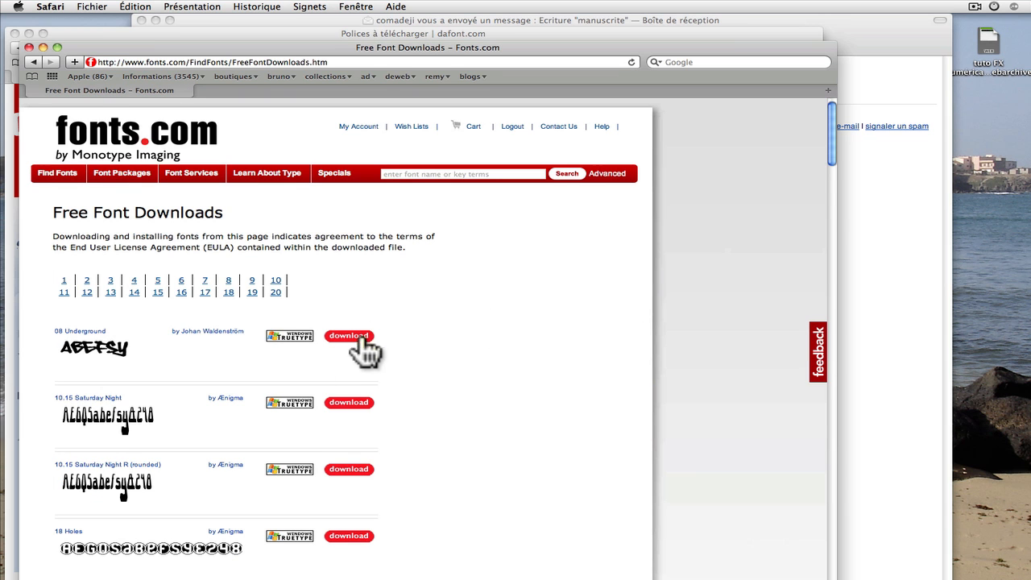
{"action": "left_click", "coordinate": [349, 337]}
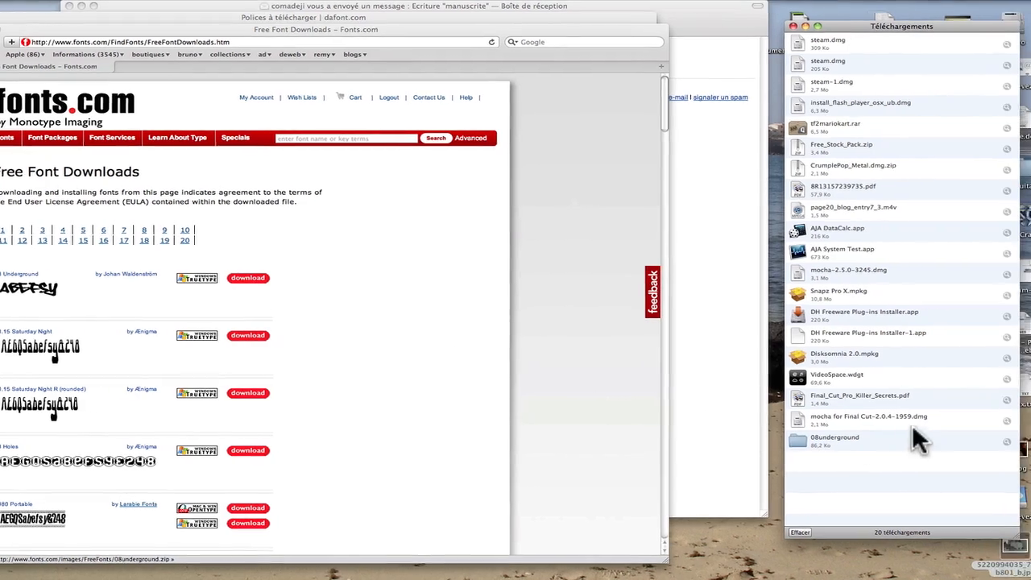
Step: Open the Fonts folder in the Bibliothèque of the MacPro drive in Finder, keeping the downloads list visible beside it
{"action": "left_click_drag", "start_coordinate": [894, 26], "coordinate": [284, 45]}
{"action": "double_click", "coordinate": [980, 28]}
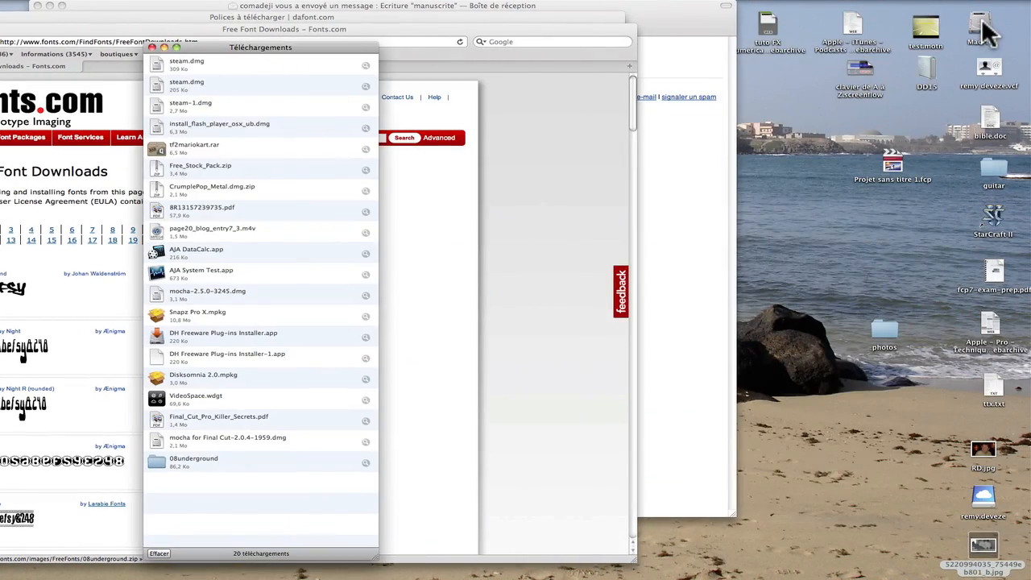
{"action": "left_click", "coordinate": [624, 80]}
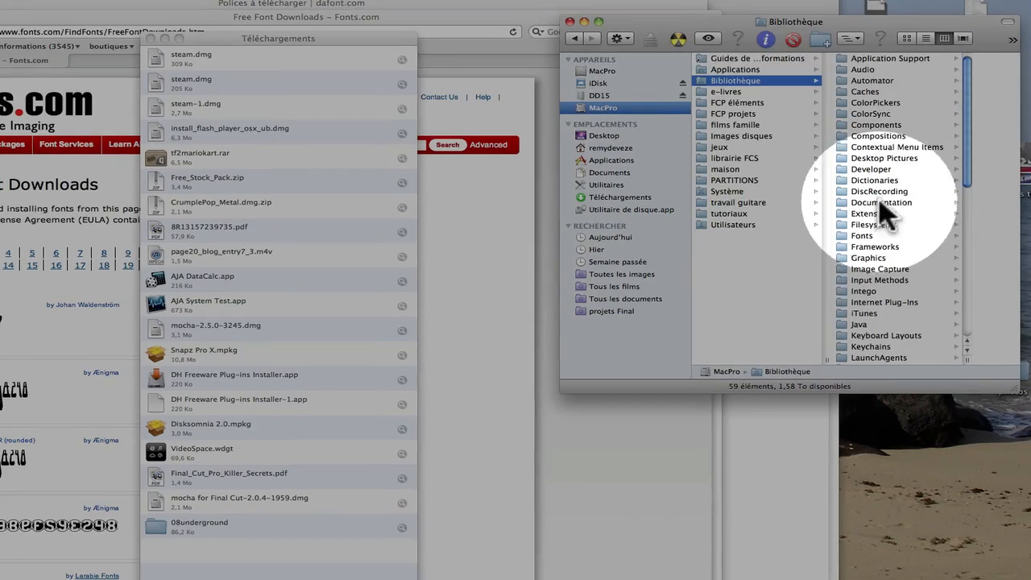
{"action": "left_click", "coordinate": [801, 219]}
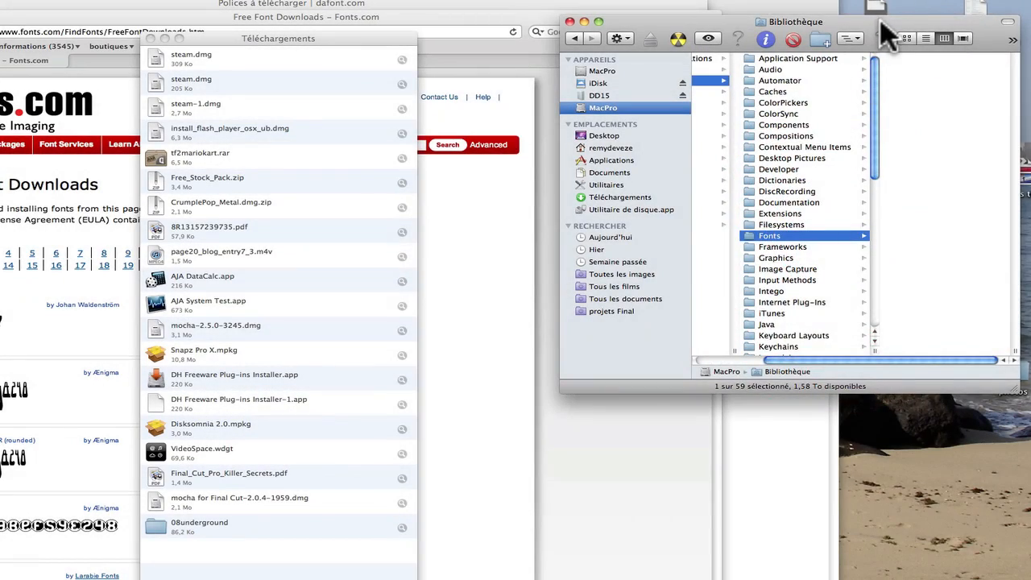
{"action": "left_click_drag", "start_coordinate": [881, 22], "coordinate": [697, 12]}
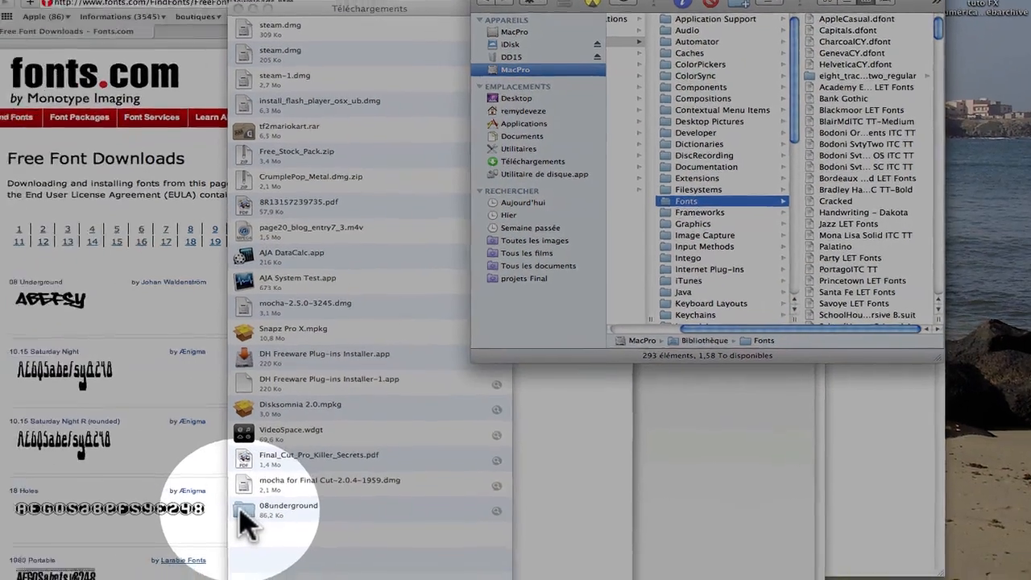
Step: Reveal the downloaded 08underground folder in Finder and put it into the system Fonts folder
{"action": "right_click", "coordinate": [246, 524]}
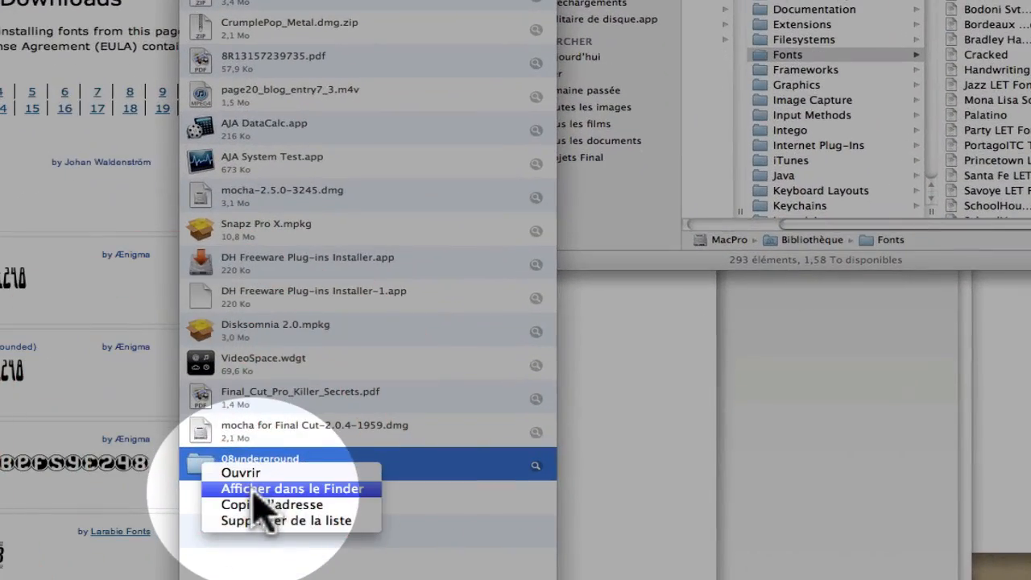
{"action": "left_click", "coordinate": [283, 538]}
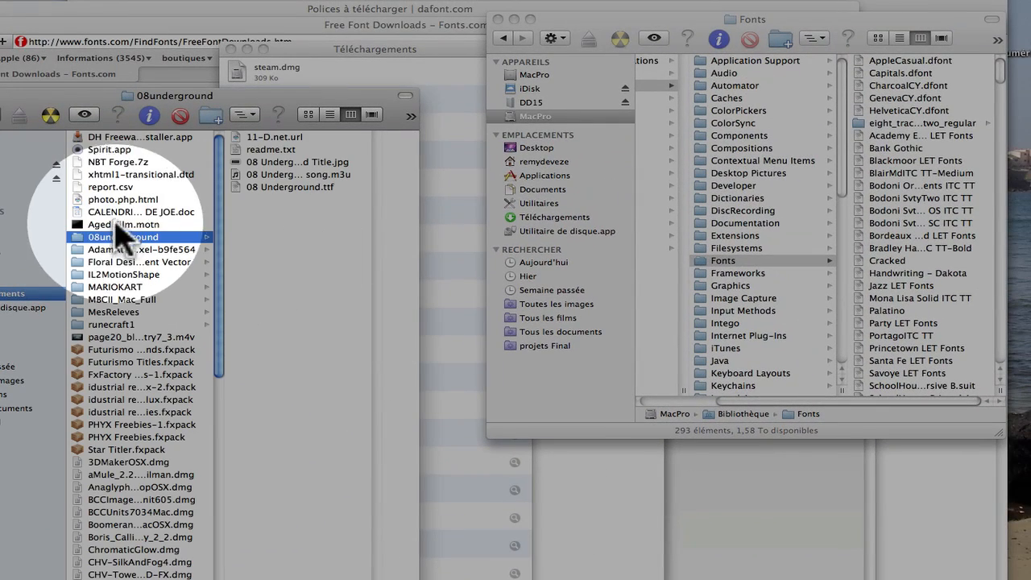
{"action": "left_click_drag", "start_coordinate": [81, 237], "coordinate": [889, 272]}
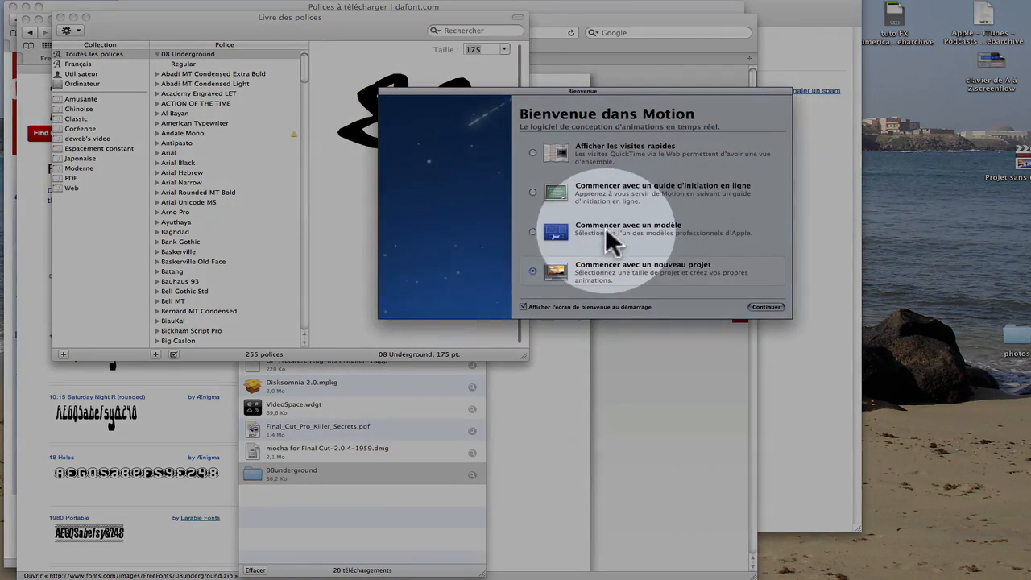
Step: Switch to Motion and create a new project with the DVPal anamorphos preset
{"action": "left_click", "coordinate": [765, 306]}
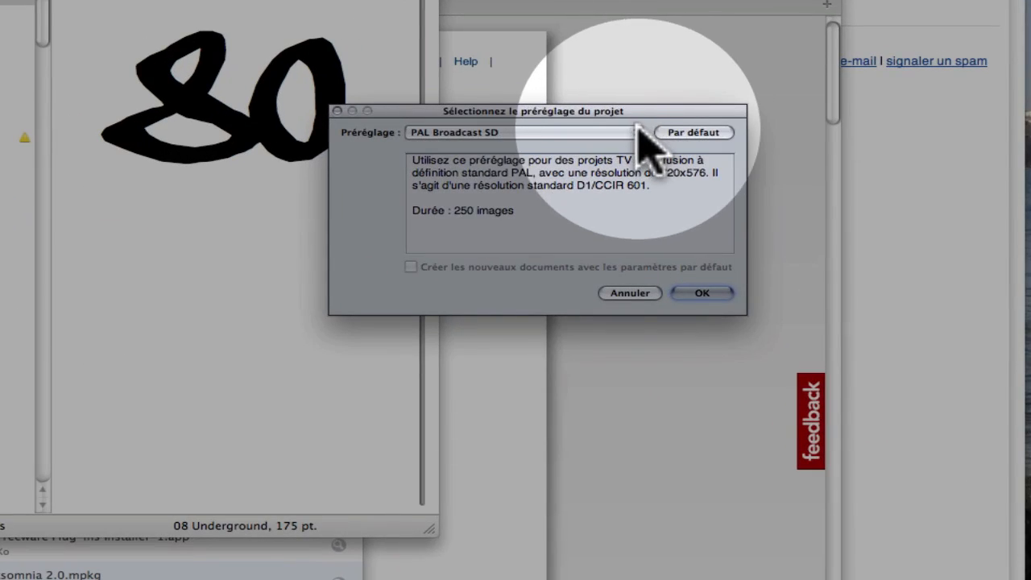
{"action": "left_click", "coordinate": [641, 132]}
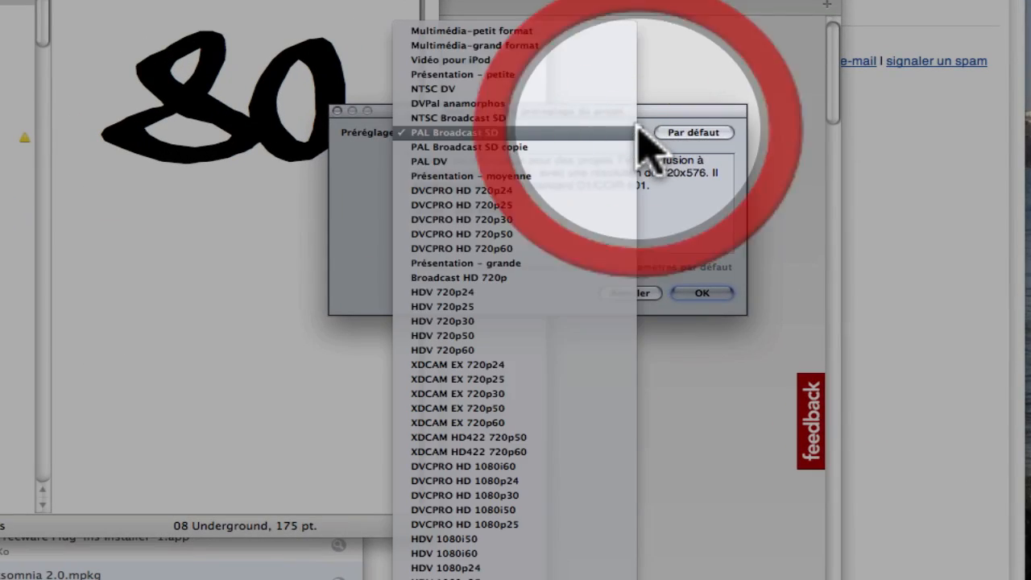
{"action": "left_click", "coordinate": [474, 103]}
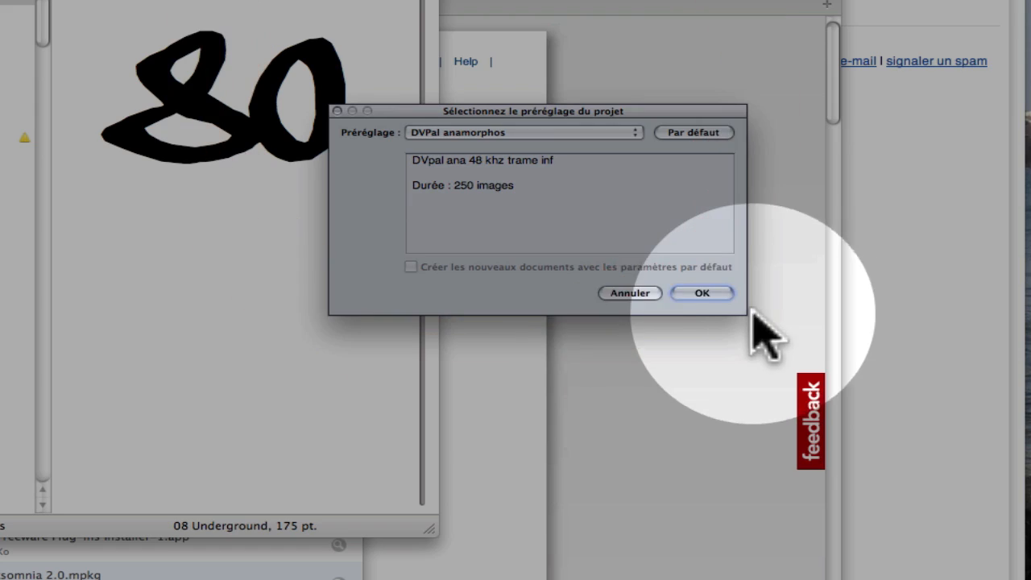
{"action": "left_click", "coordinate": [702, 288]}
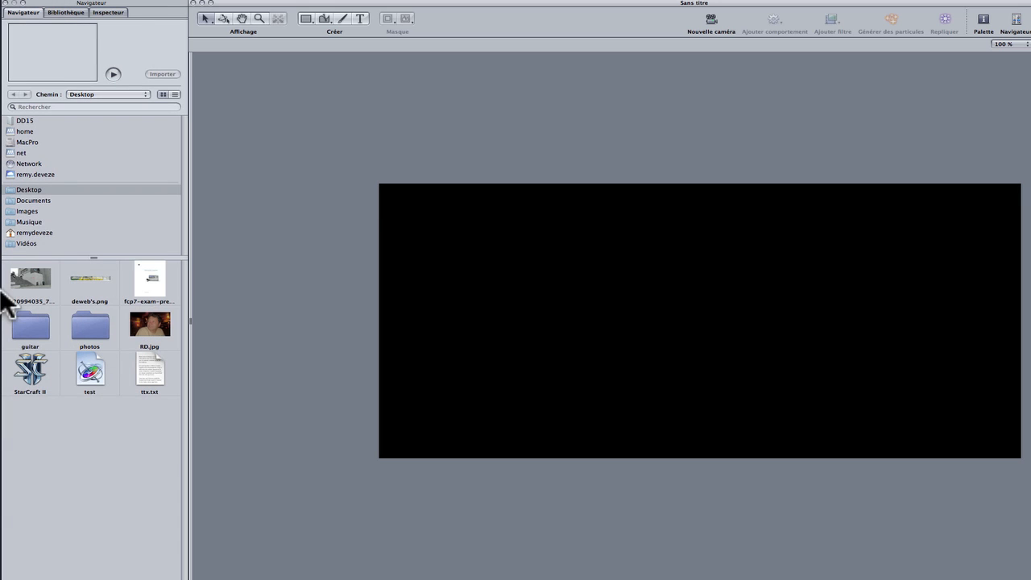
{"action": "left_click_drag", "start_coordinate": [29, 277], "coordinate": [692, 320]}
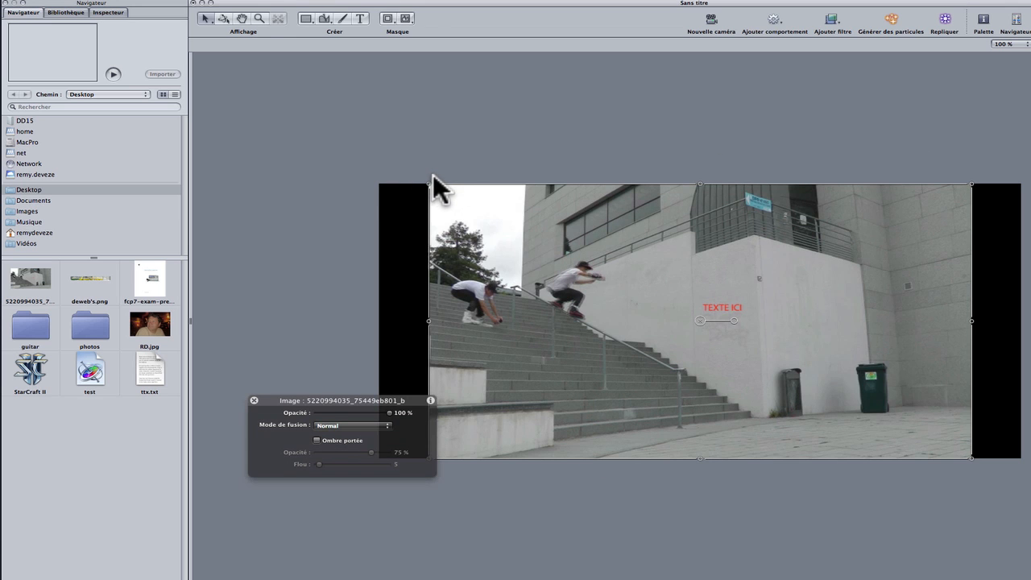
{"action": "key", "text": "shift"}
{"action": "left_click_drag", "start_coordinate": [428, 183], "coordinate": [325, 167]}
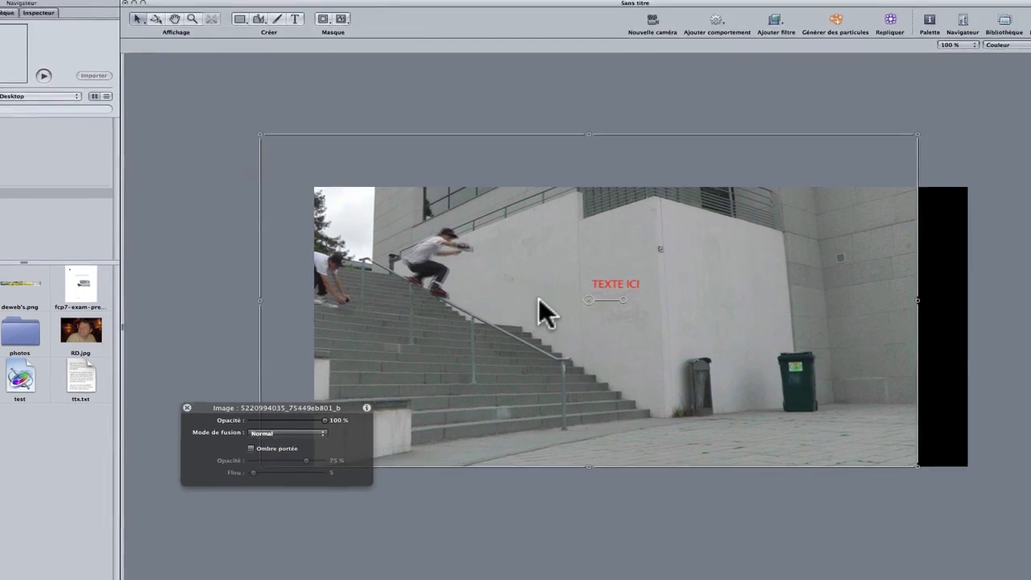
{"action": "left_click_drag", "start_coordinate": [598, 298], "coordinate": [644, 296]}
{"action": "left_click_drag", "start_coordinate": [443, 315], "coordinate": [443, 337]}
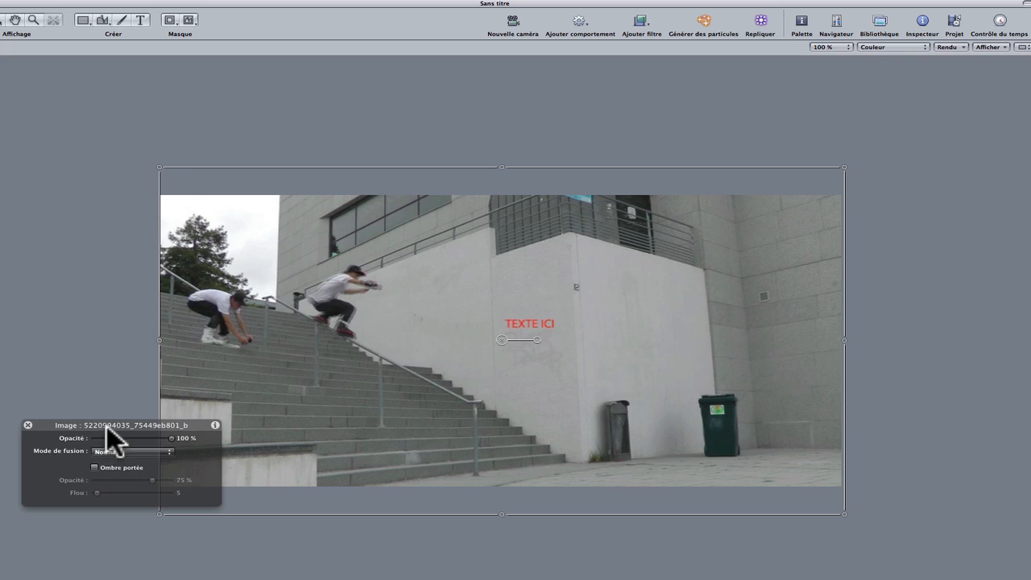
{"action": "left_click_drag", "start_coordinate": [107, 425], "coordinate": [6, 489]}
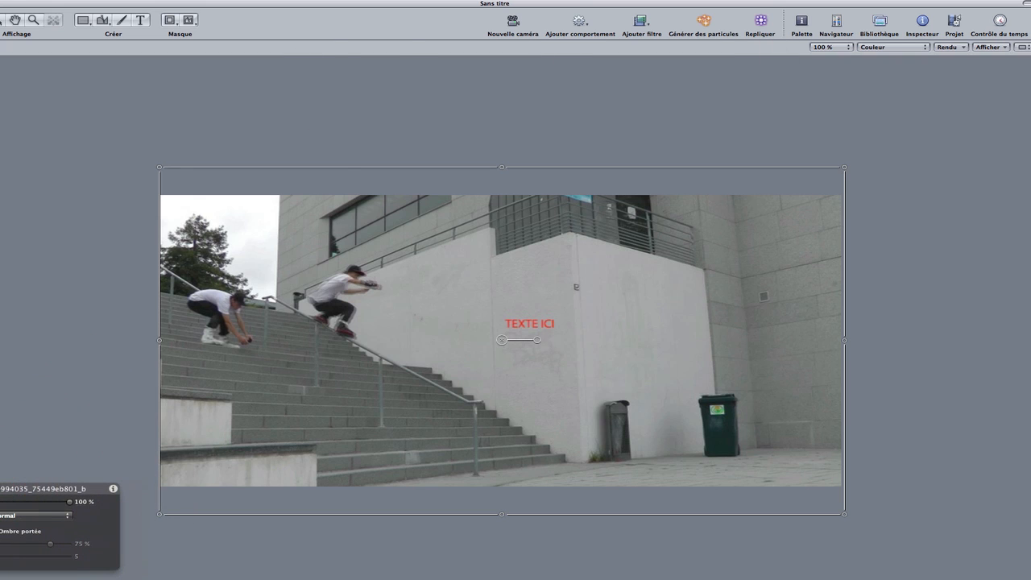
Step: Collapse the image's group in the project's layer list and add a new empty group above it
{"action": "left_click", "coordinate": [953, 23]}
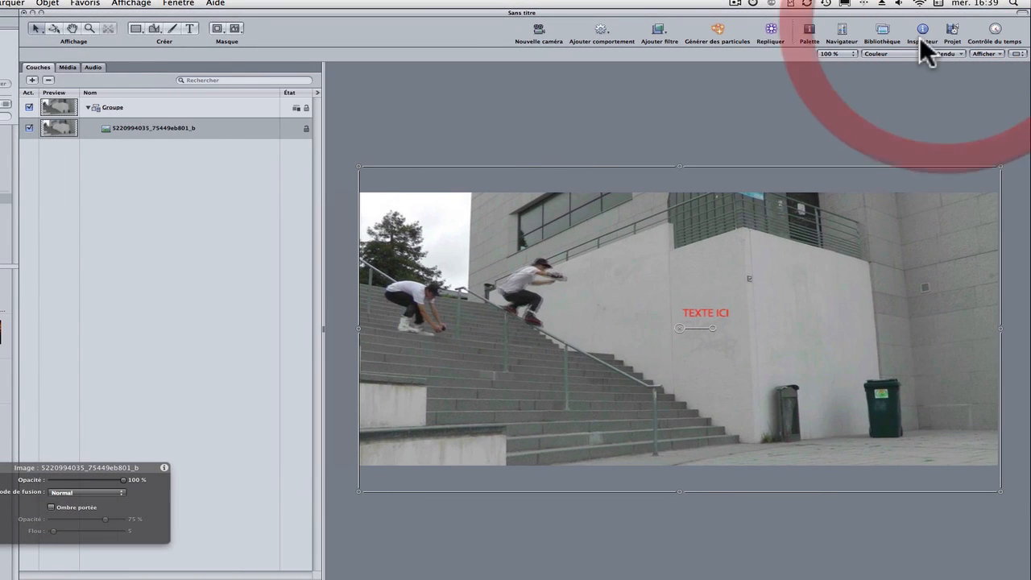
{"action": "left_click", "coordinate": [86, 107]}
{"action": "left_click", "coordinate": [135, 138]}
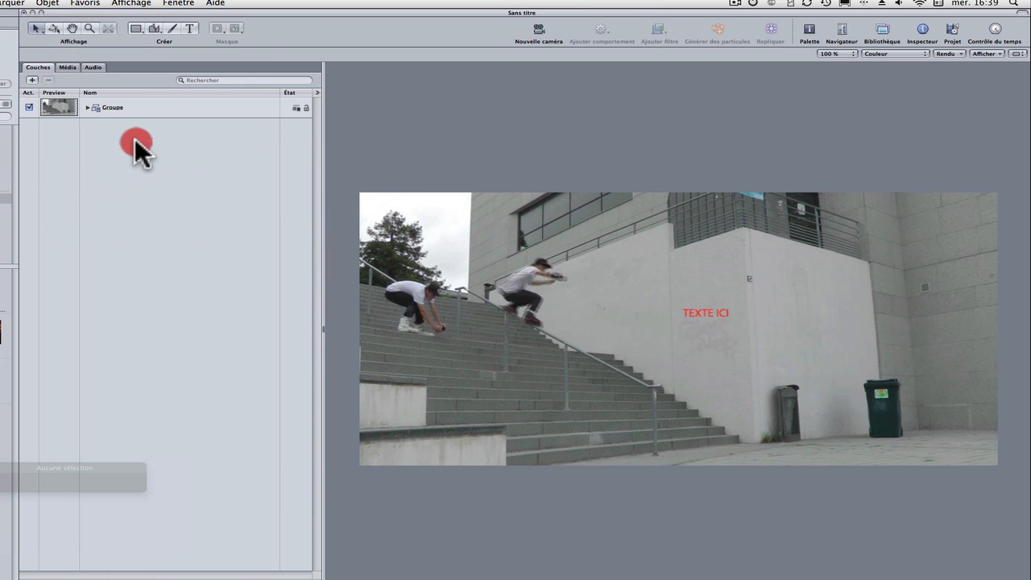
{"action": "left_click", "coordinate": [177, 145]}
Step: Add the two-line text "deweb's video" on the wall, inside the new empty group
{"action": "left_click", "coordinate": [192, 30]}
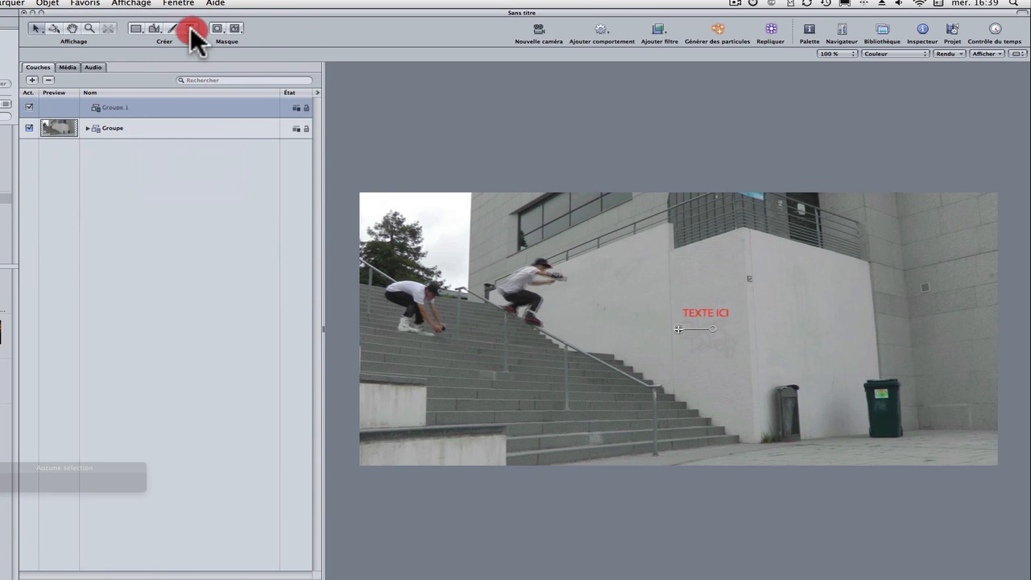
{"action": "left_click", "coordinate": [606, 290]}
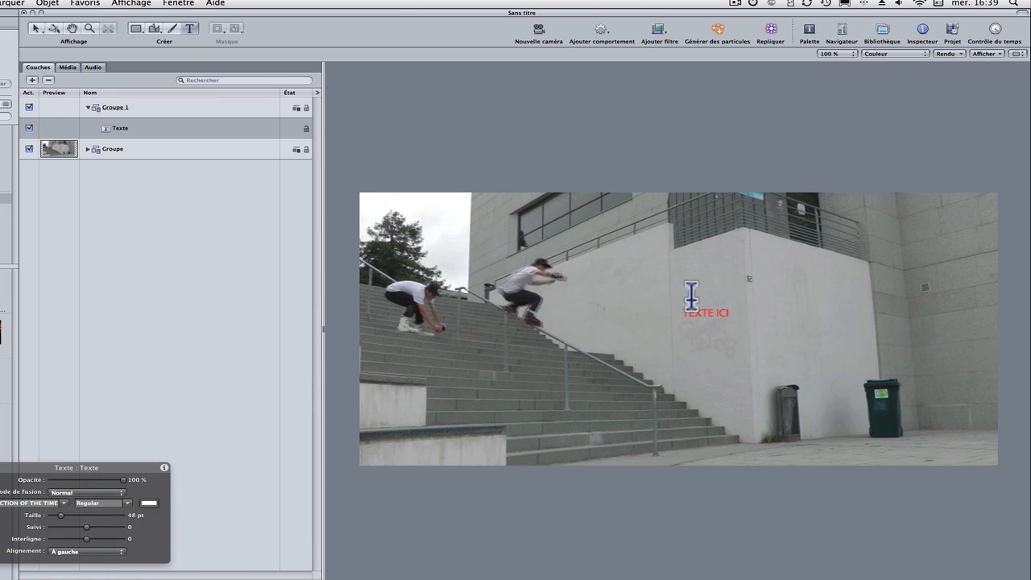
{"action": "type", "text": "deweb's"}
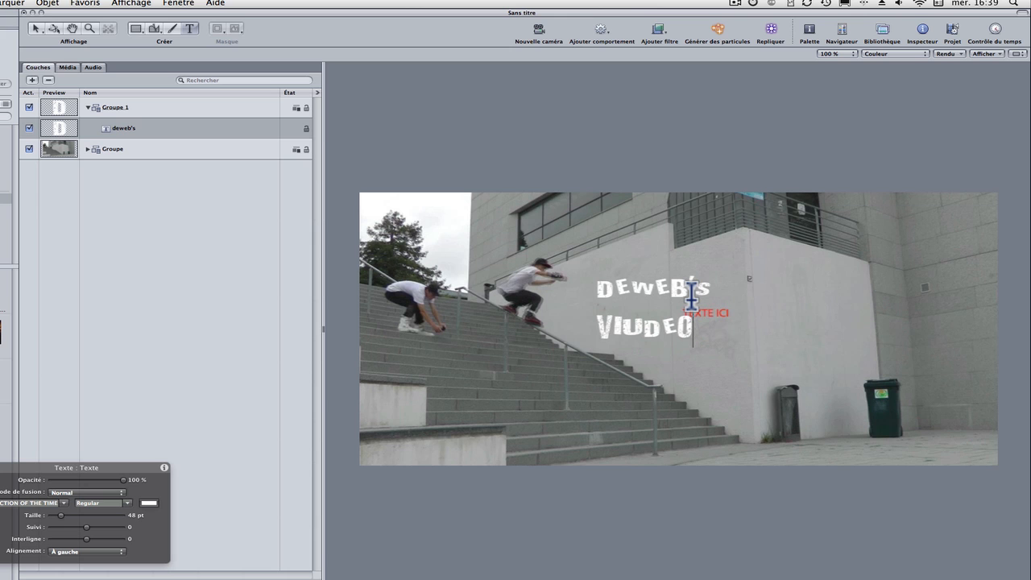
{"action": "left_click", "coordinate": [644, 329]}
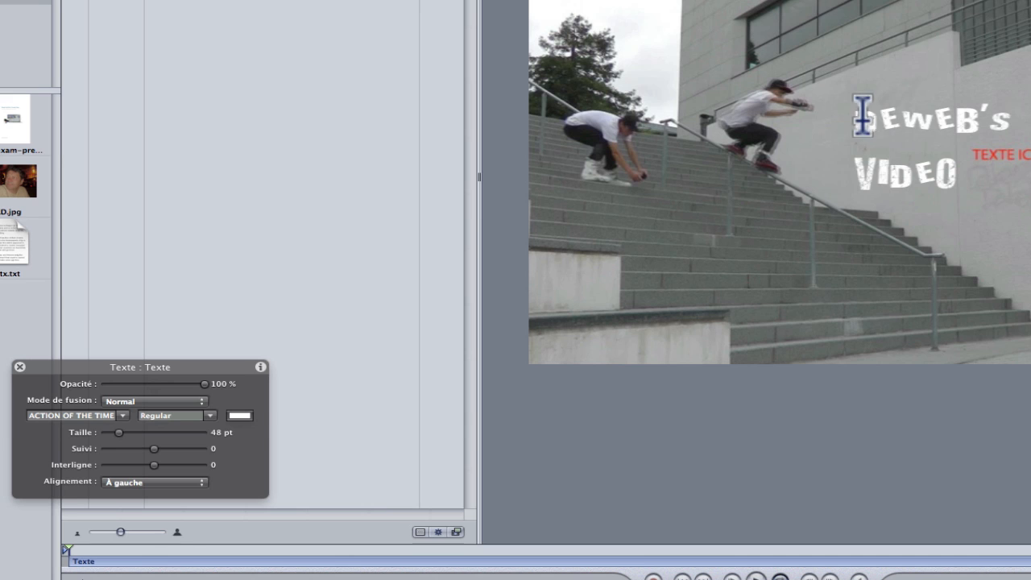
Step: Centre-align both lines of the wall text and set their font to 08 Underground
{"action": "left_click_drag", "start_coordinate": [850, 107], "coordinate": [971, 179]}
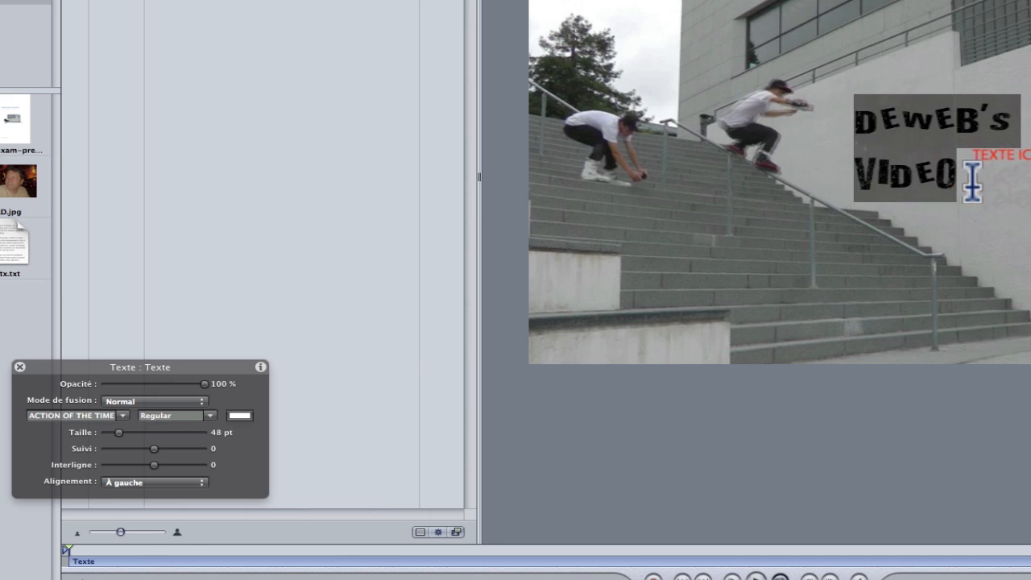
{"action": "left_click", "coordinate": [197, 483]}
{"action": "left_click", "coordinate": [161, 493]}
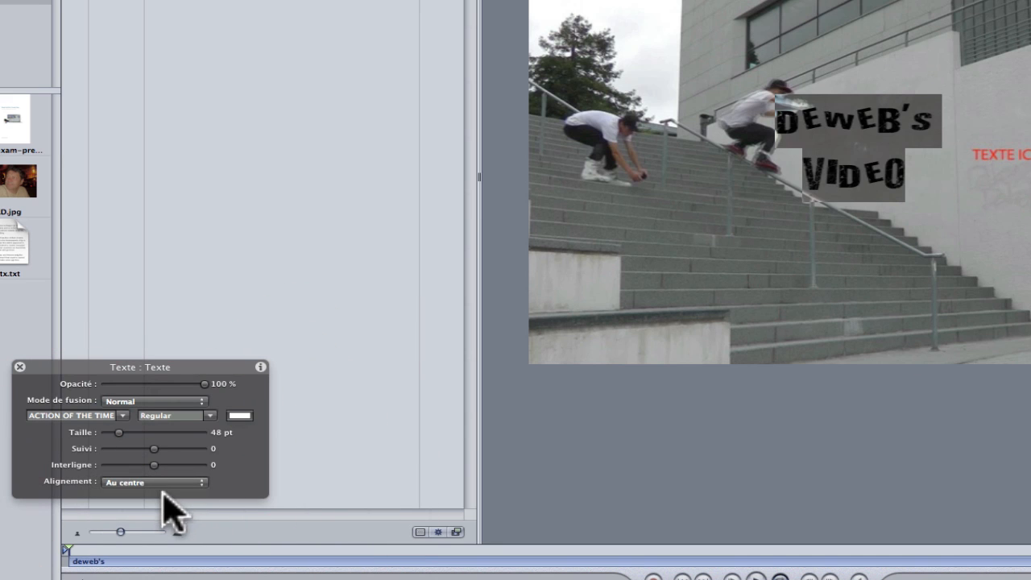
{"action": "left_click", "coordinate": [121, 416]}
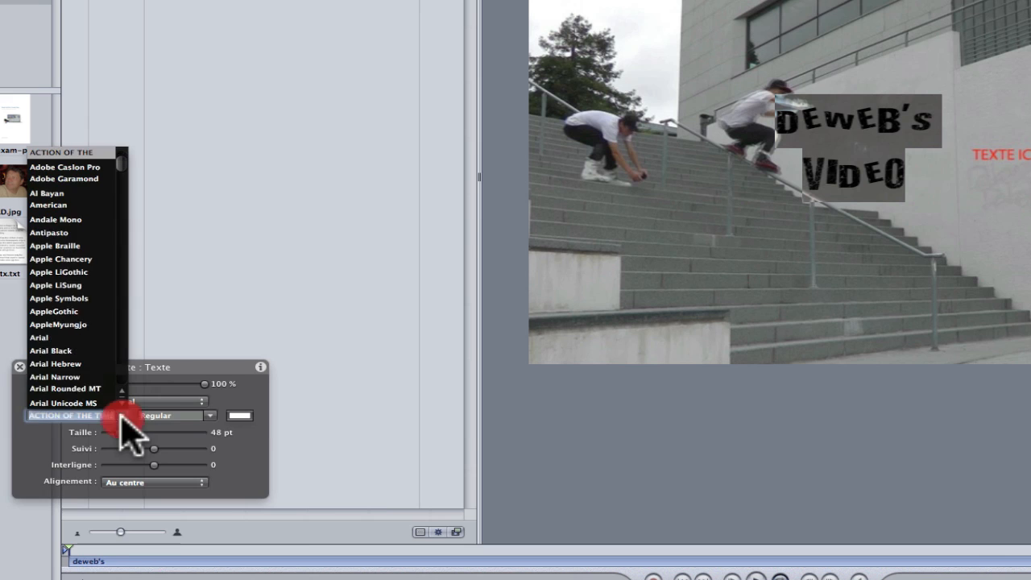
{"action": "left_click_drag", "start_coordinate": [122, 161], "coordinate": [123, 115]}
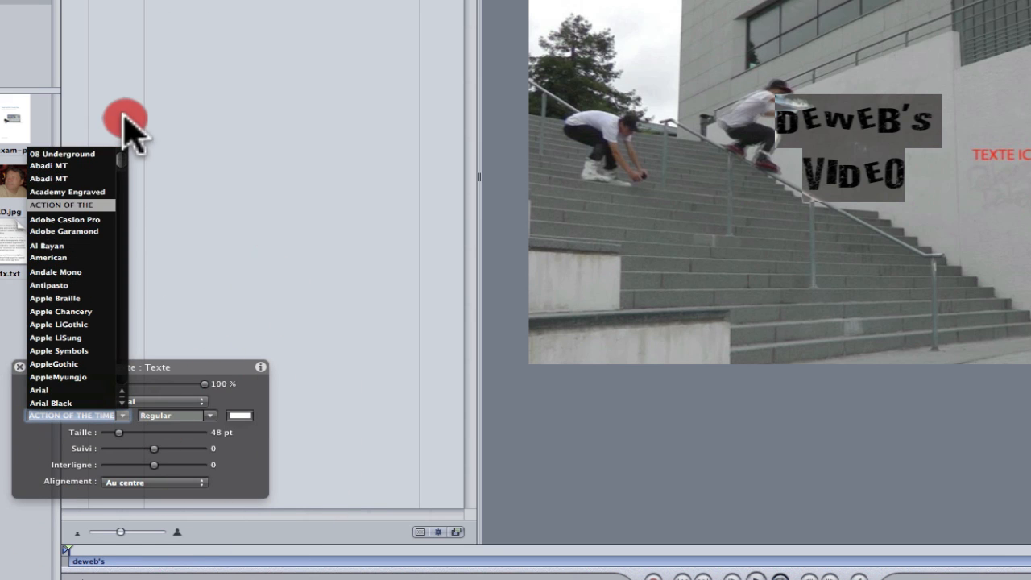
{"action": "left_click", "coordinate": [71, 153]}
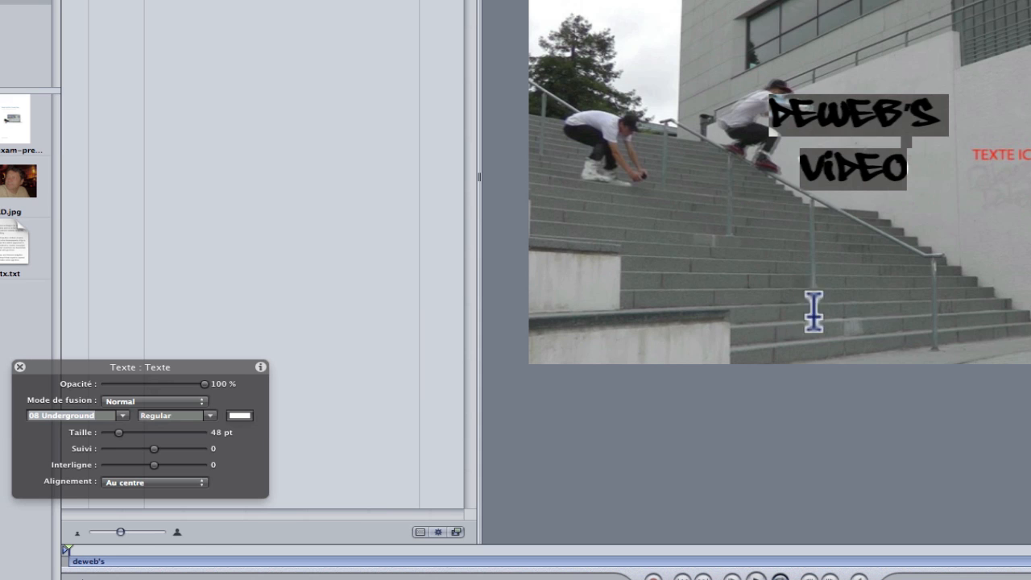
{"action": "left_click", "coordinate": [1003, 243]}
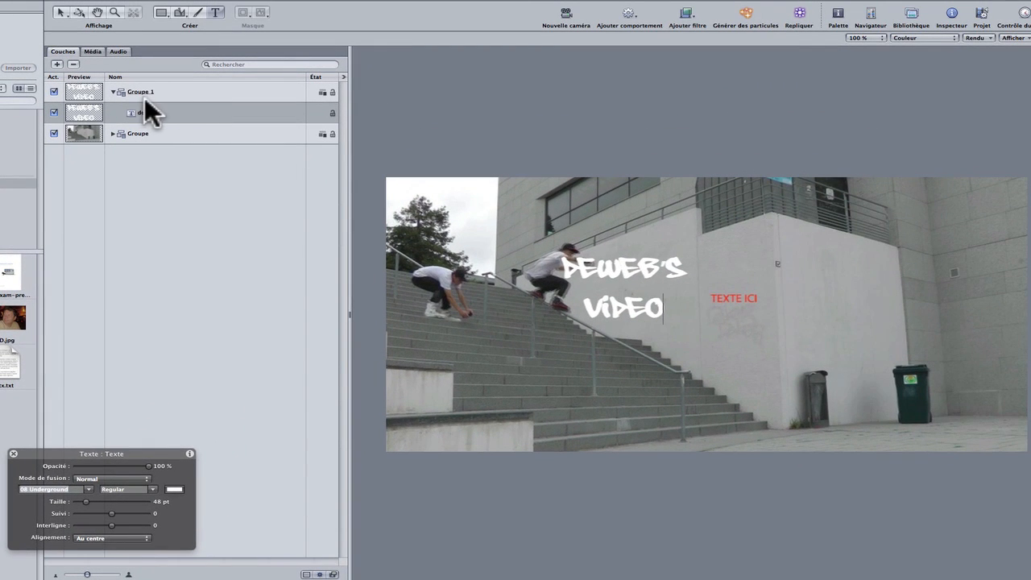
Step: Set the text size to 42 pt and place the text on the wall beside the jumping skater, rotated about -4°
{"action": "left_click", "coordinate": [166, 109]}
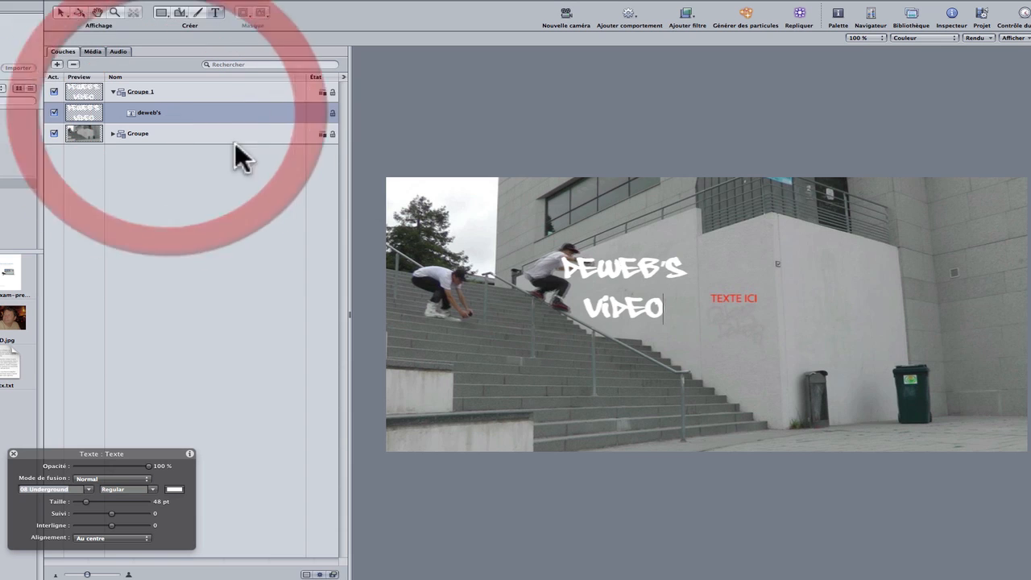
{"action": "left_click_drag", "start_coordinate": [83, 500], "coordinate": [83, 501]}
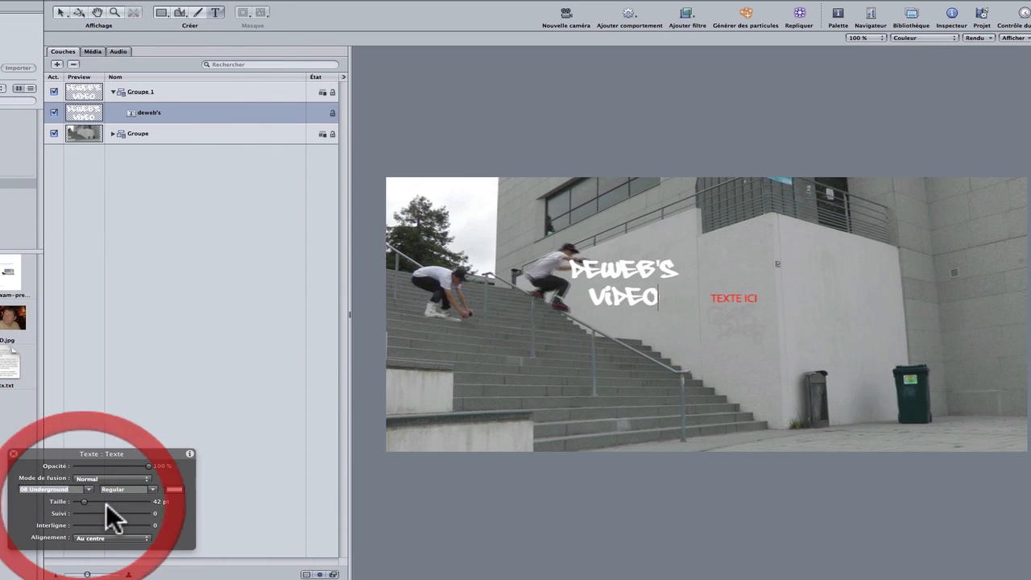
{"action": "left_click", "coordinate": [213, 270]}
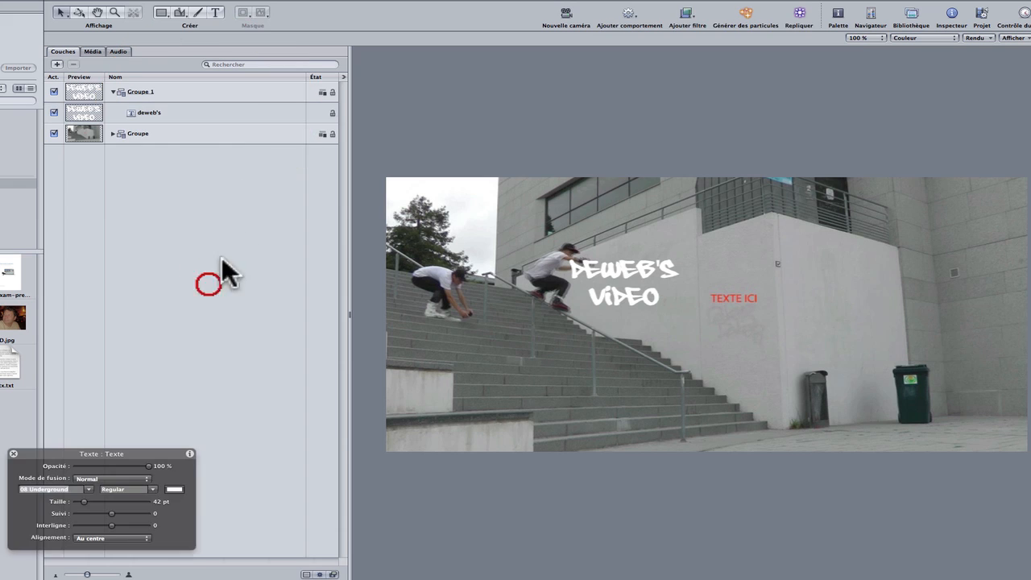
{"action": "left_click", "coordinate": [229, 112]}
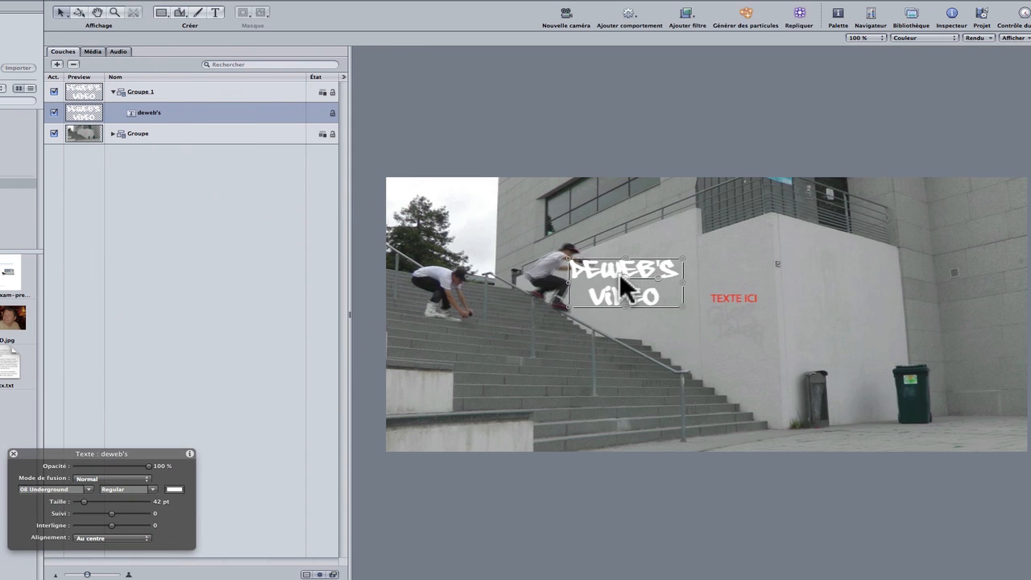
{"action": "left_click_drag", "start_coordinate": [619, 273], "coordinate": [674, 291]}
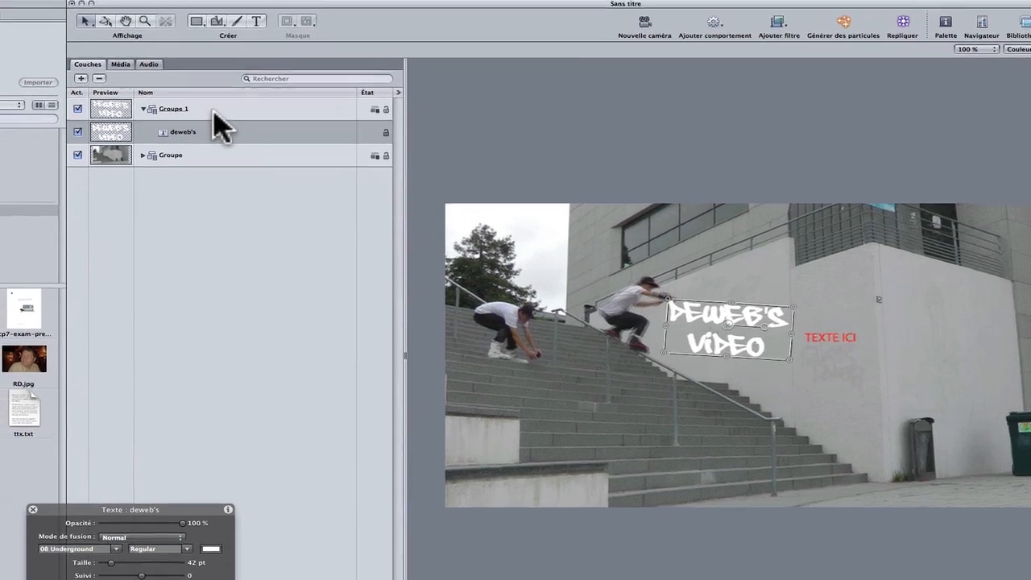
Step: Distort Groupe 1 by pulling its two right-hand corners apart vertically, so the text follows the wall's perspective
{"action": "left_click", "coordinate": [177, 93]}
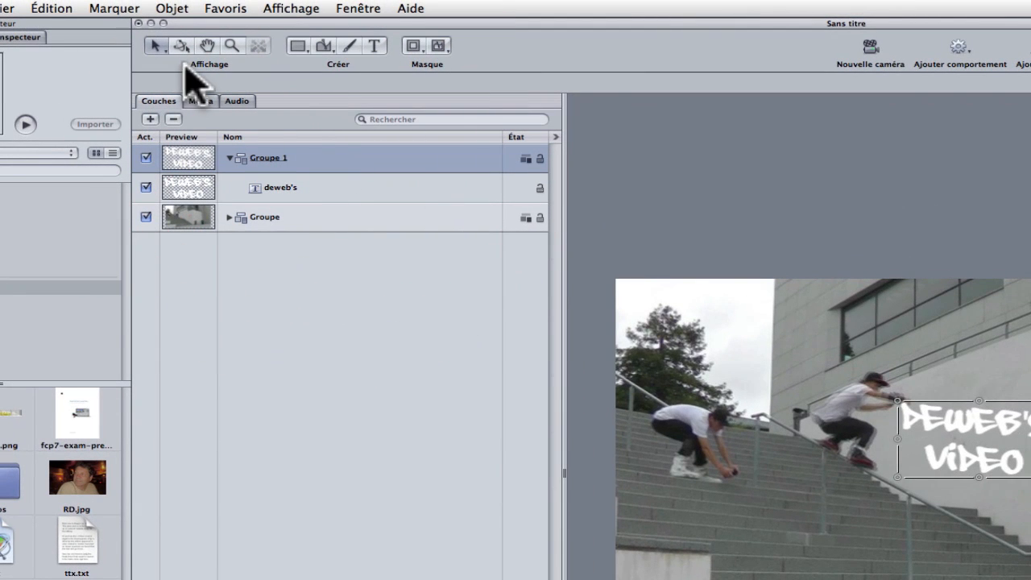
{"action": "left_click", "coordinate": [158, 46]}
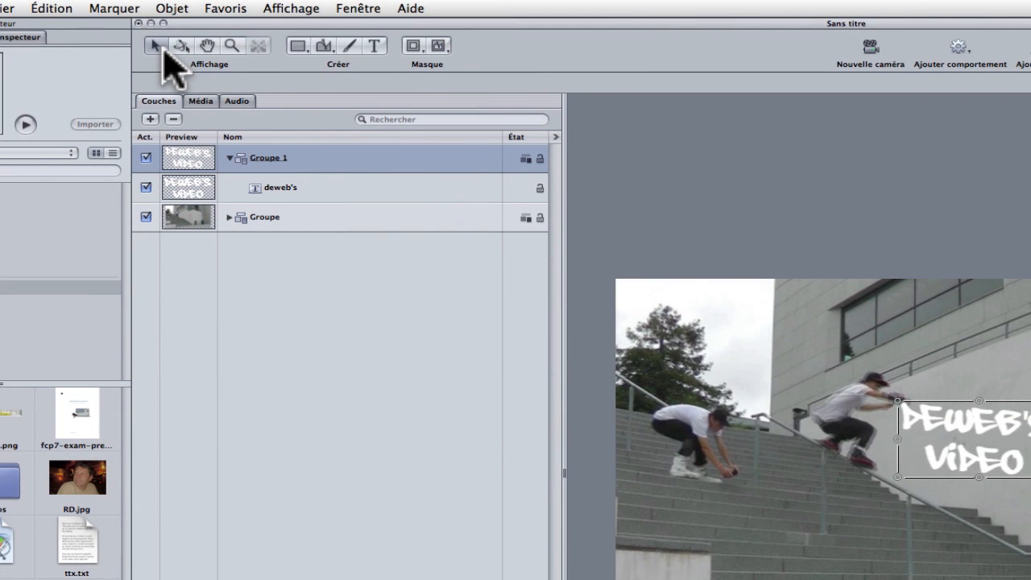
{"action": "left_click_drag", "start_coordinate": [163, 48], "coordinate": [164, 135]}
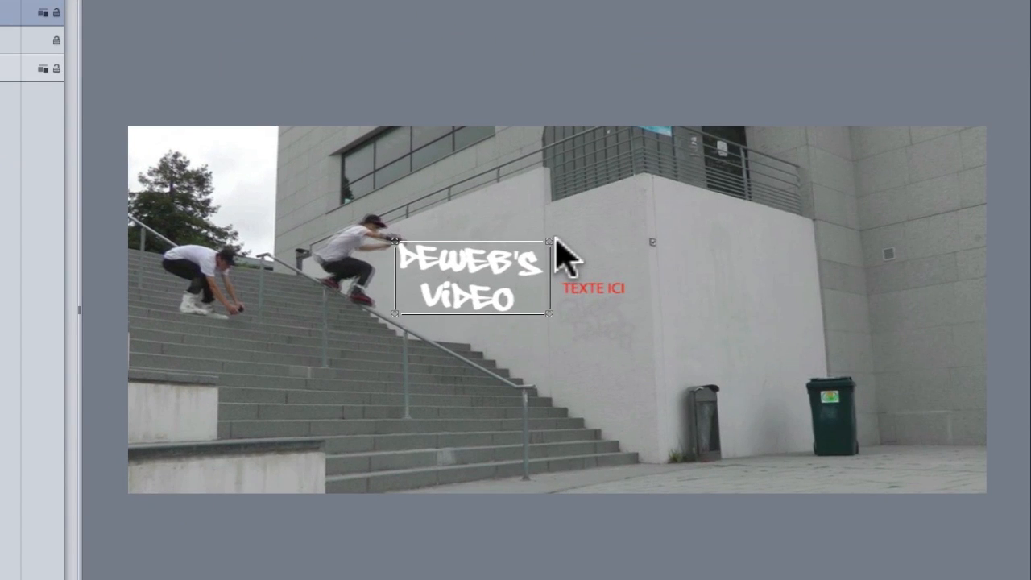
{"action": "left_click_drag", "start_coordinate": [547, 240], "coordinate": [547, 181]}
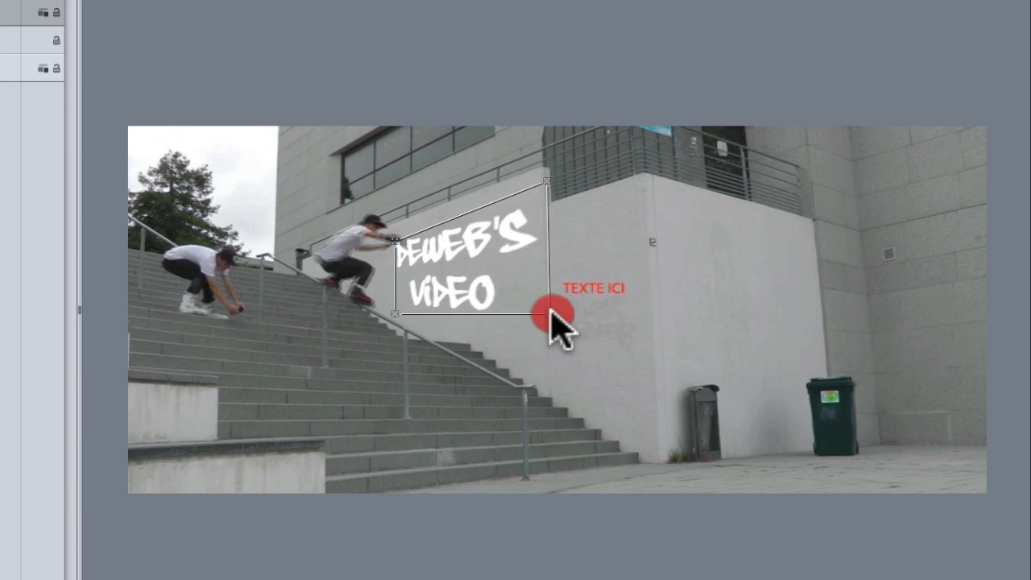
{"action": "left_click_drag", "start_coordinate": [550, 314], "coordinate": [547, 344]}
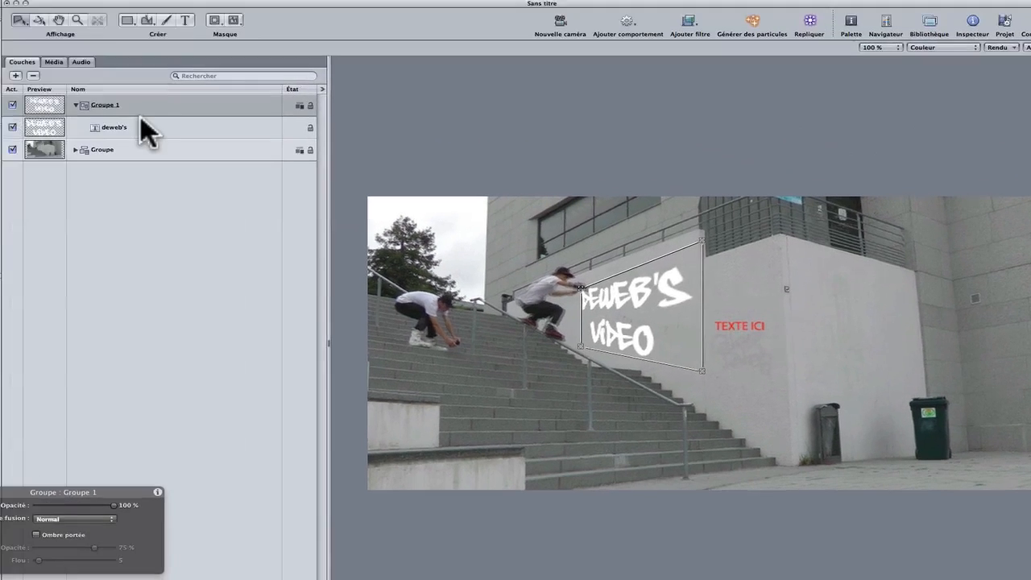
Step: Shift the deweb's text layer slightly right and down on the wall, away from the skater
{"action": "left_click", "coordinate": [141, 124]}
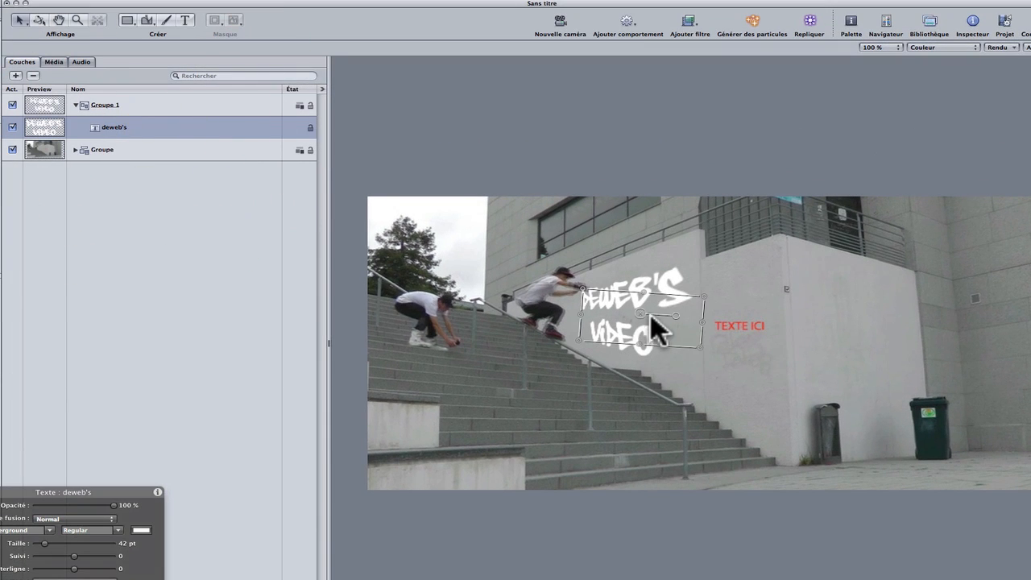
{"action": "left_click_drag", "start_coordinate": [640, 313], "coordinate": [646, 319]}
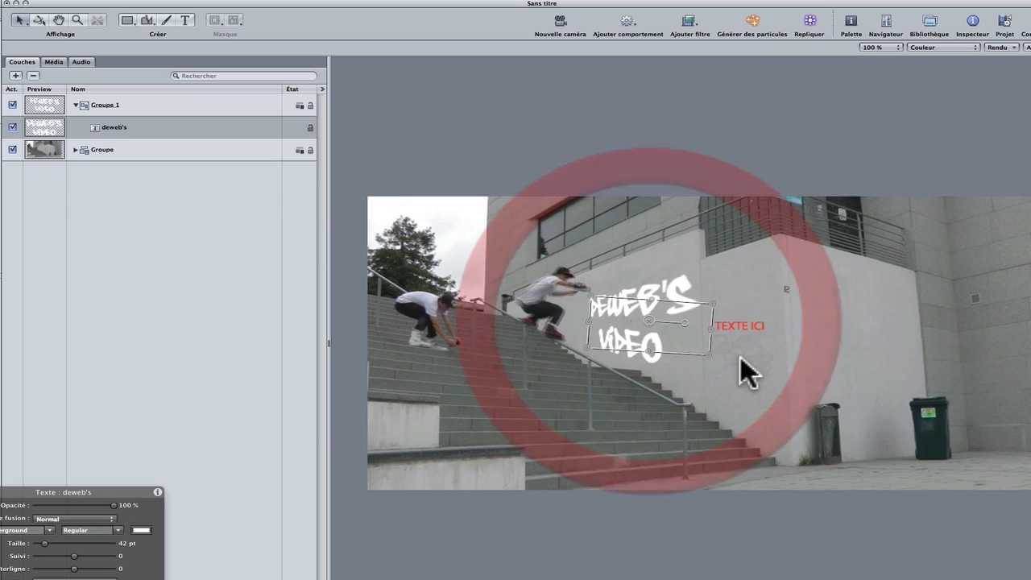
{"action": "left_click", "coordinate": [739, 361]}
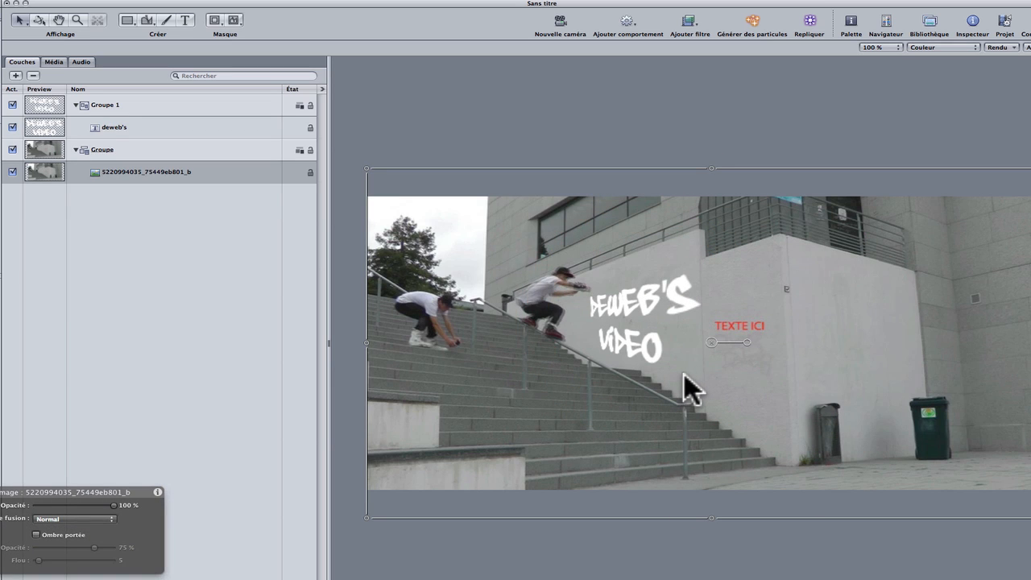
Step: Lower the opacity of the deweb's text layer to 77 % in its properties
{"action": "key", "text": "super+1"}
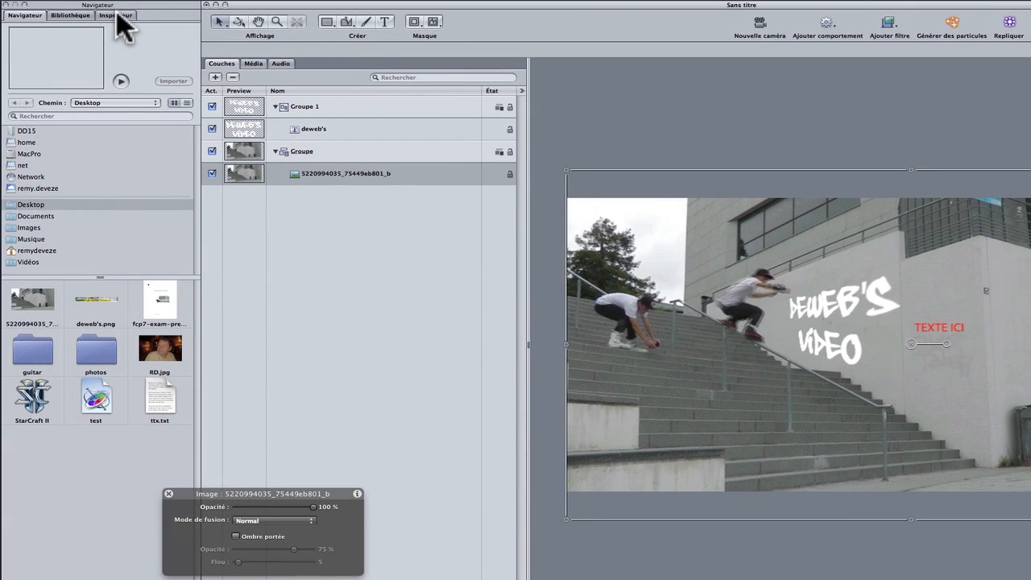
{"action": "left_click", "coordinate": [117, 16]}
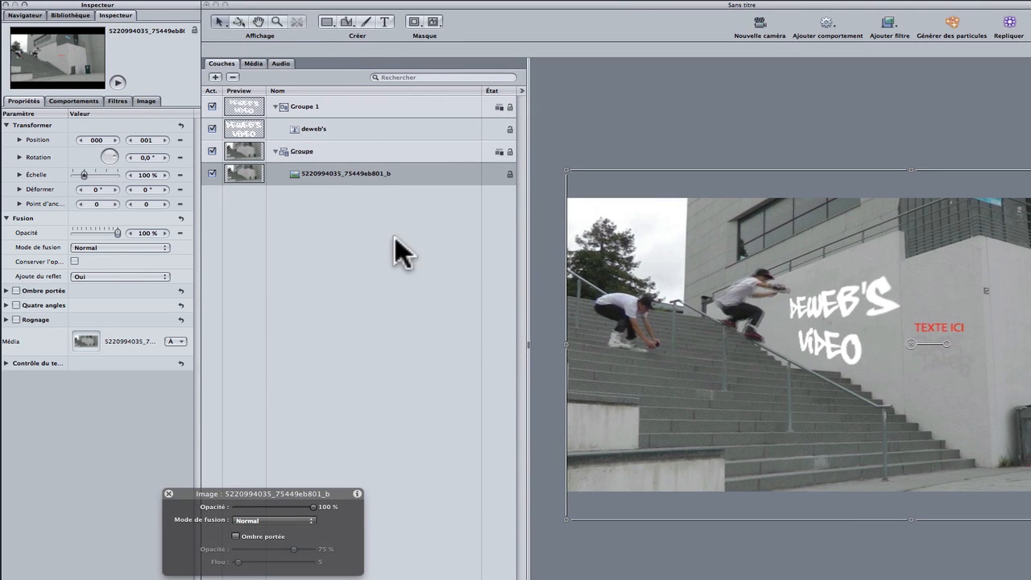
{"action": "left_click", "coordinate": [348, 129]}
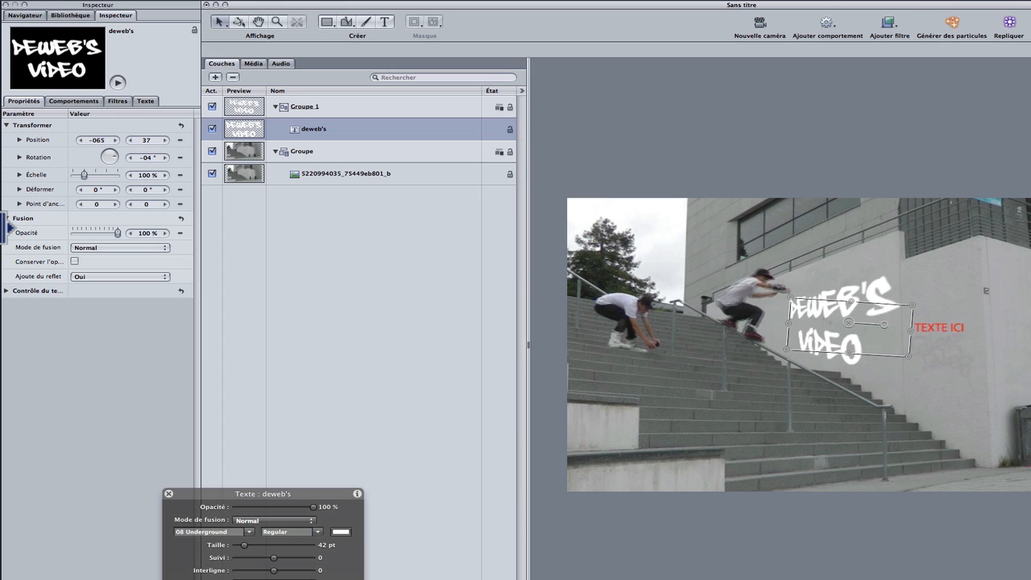
{"action": "left_click", "coordinate": [25, 97]}
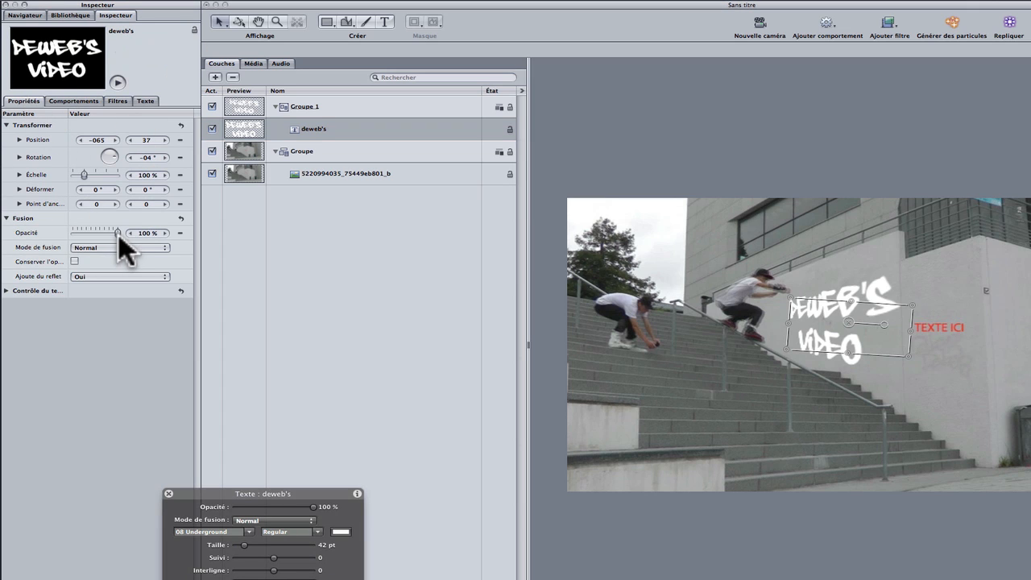
{"action": "left_click_drag", "start_coordinate": [116, 230], "coordinate": [104, 230]}
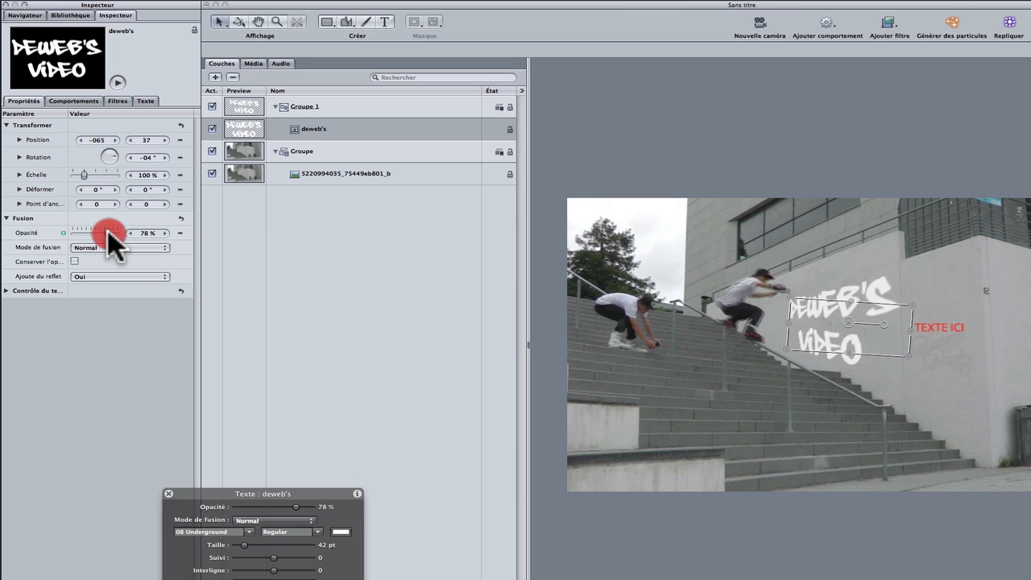
{"action": "left_click_drag", "start_coordinate": [107, 230], "coordinate": [107, 232]}
Step: Show the text format settings of the deweb's layer and slightly tighten the spacing between its two lines
{"action": "left_click", "coordinate": [71, 99]}
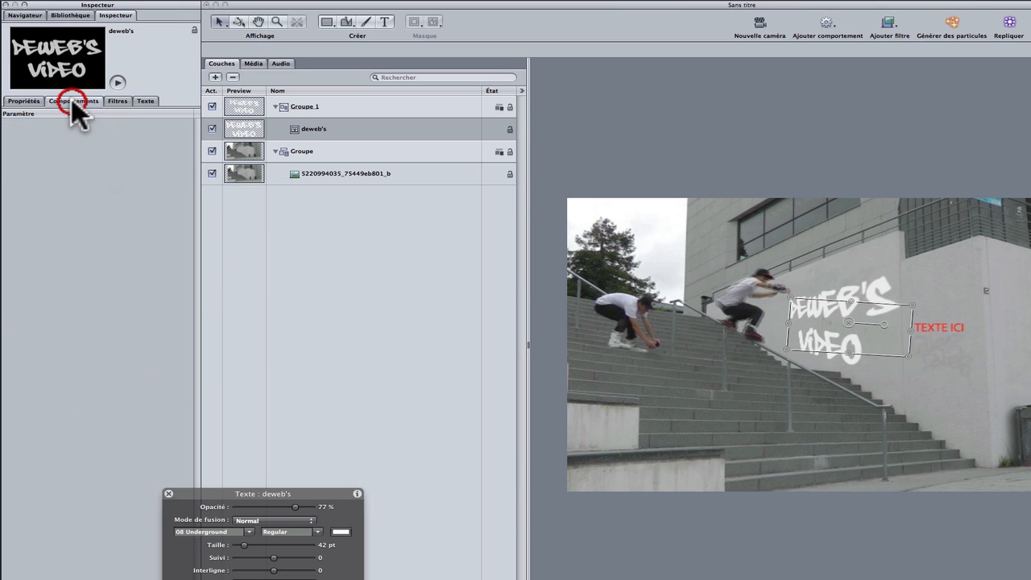
{"action": "left_click", "coordinate": [120, 101]}
{"action": "left_click", "coordinate": [142, 101]}
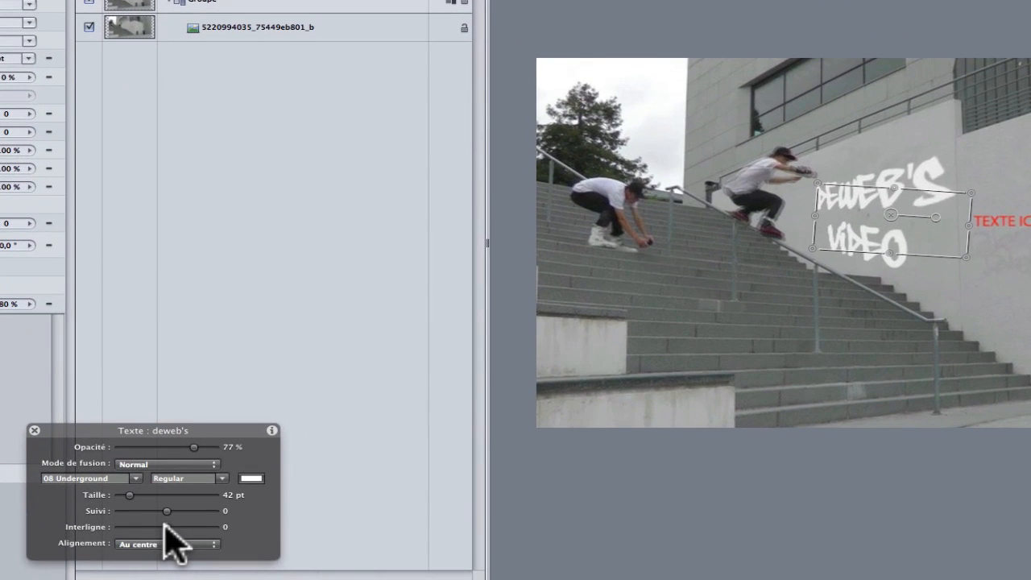
{"action": "left_click_drag", "start_coordinate": [165, 525], "coordinate": [159, 526]}
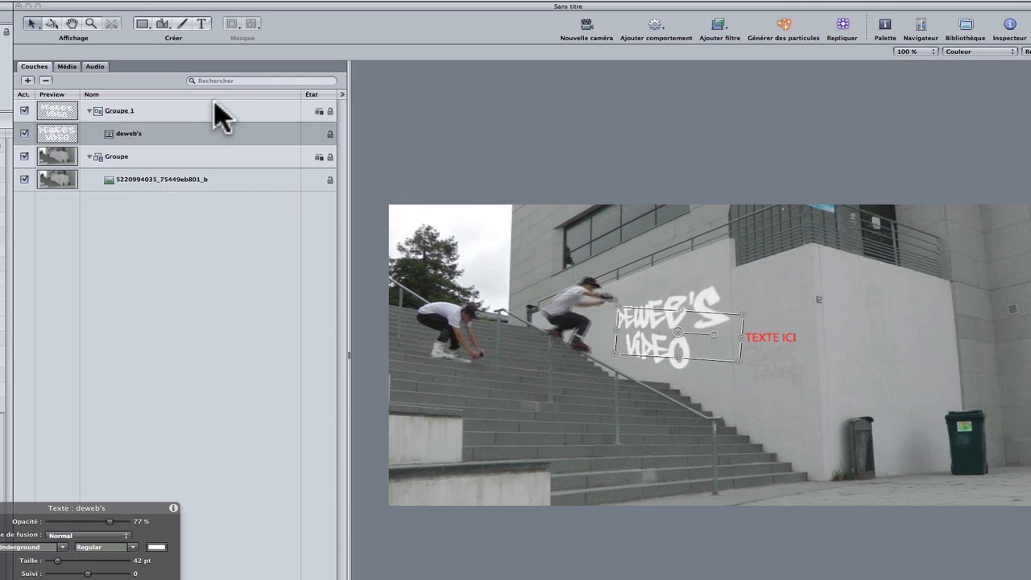
Step: Refine the four-corner distortion of Groupe 1, raising its upper-right corner slightly and pulling the lower-right corner further down
{"action": "left_click", "coordinate": [213, 104]}
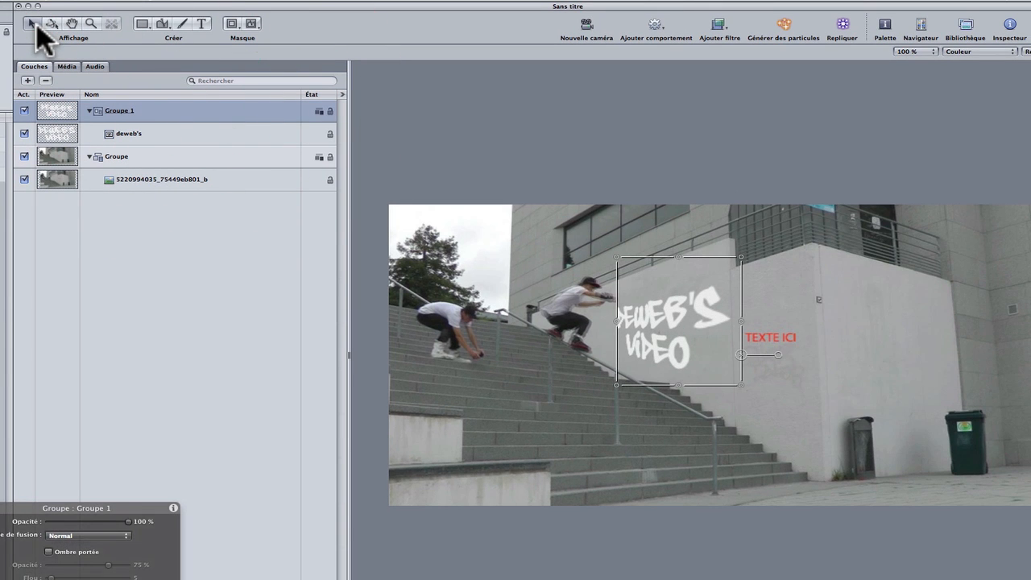
{"action": "left_click", "coordinate": [36, 26]}
{"action": "left_click_drag", "start_coordinate": [36, 24], "coordinate": [38, 84]}
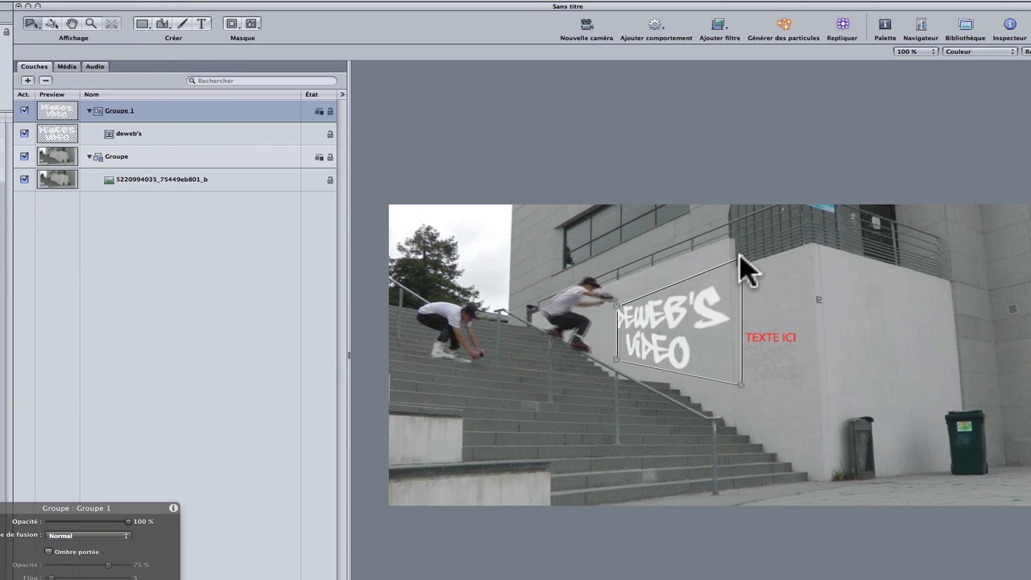
{"action": "mouse_move", "coordinate": [740, 256]}
{"action": "left_mouse_down"}
{"action": "mouse_move", "coordinate": [737, 239]}
{"action": "mouse_move", "coordinate": [737, 255]}
{"action": "left_mouse_up"}
{"action": "left_click_drag", "start_coordinate": [742, 382], "coordinate": [743, 401]}
{"action": "left_click", "coordinate": [786, 418]}
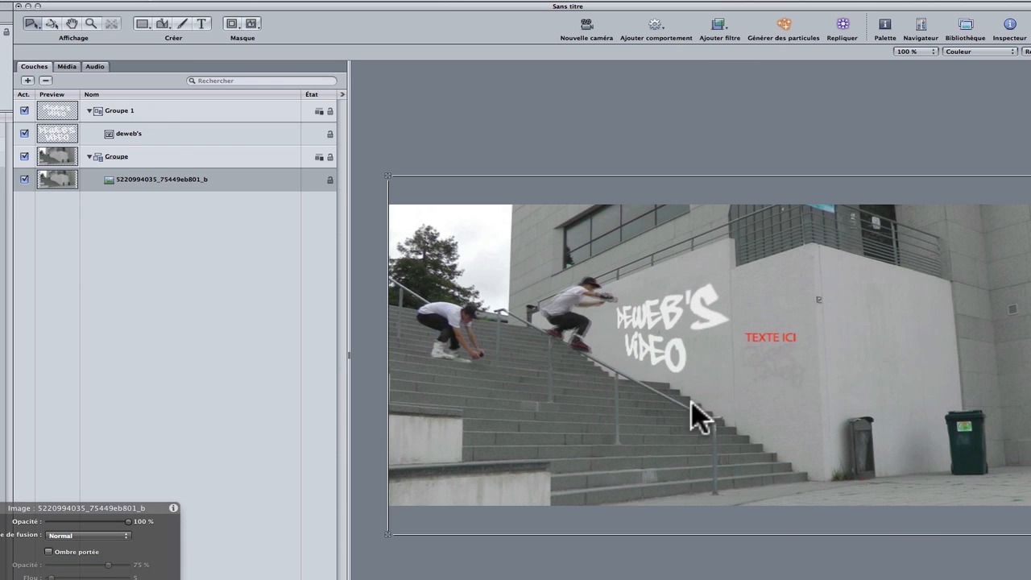
Step: Give the deweb's text a brown outline at 80 % opacity, with blur 1 and width 2
{"action": "left_click", "coordinate": [174, 134]}
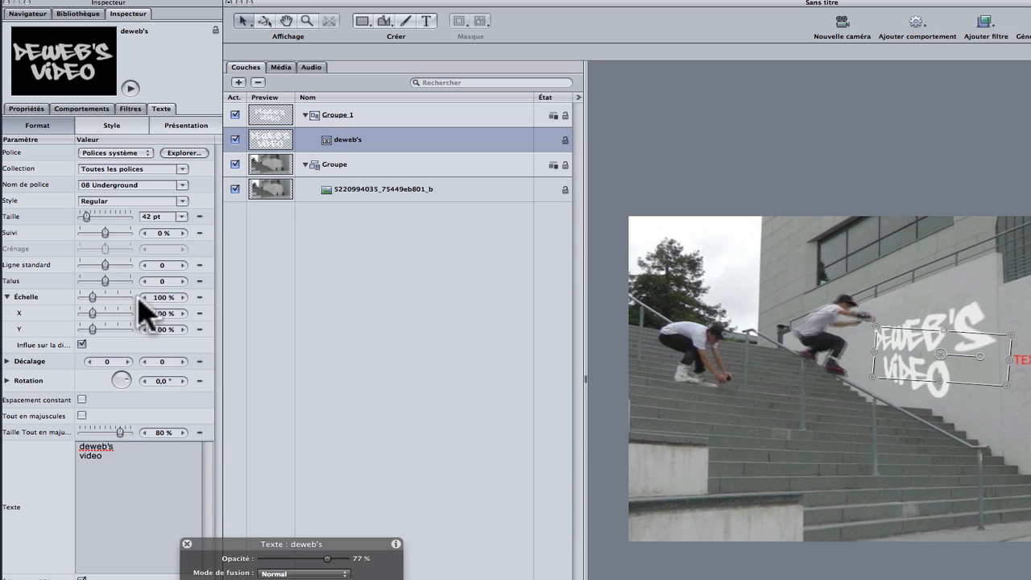
{"action": "left_click", "coordinate": [114, 127]}
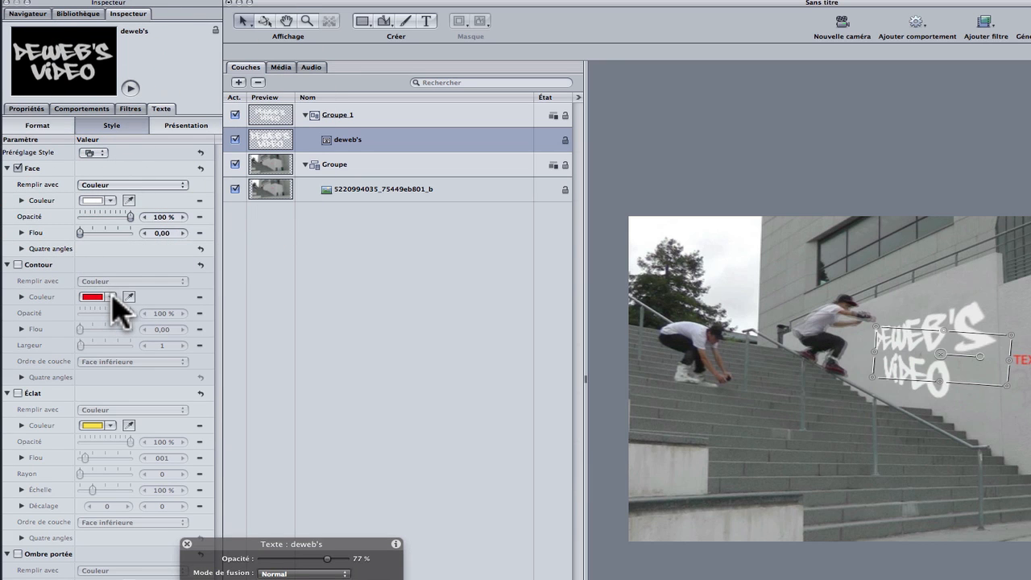
{"action": "left_click", "coordinate": [18, 265]}
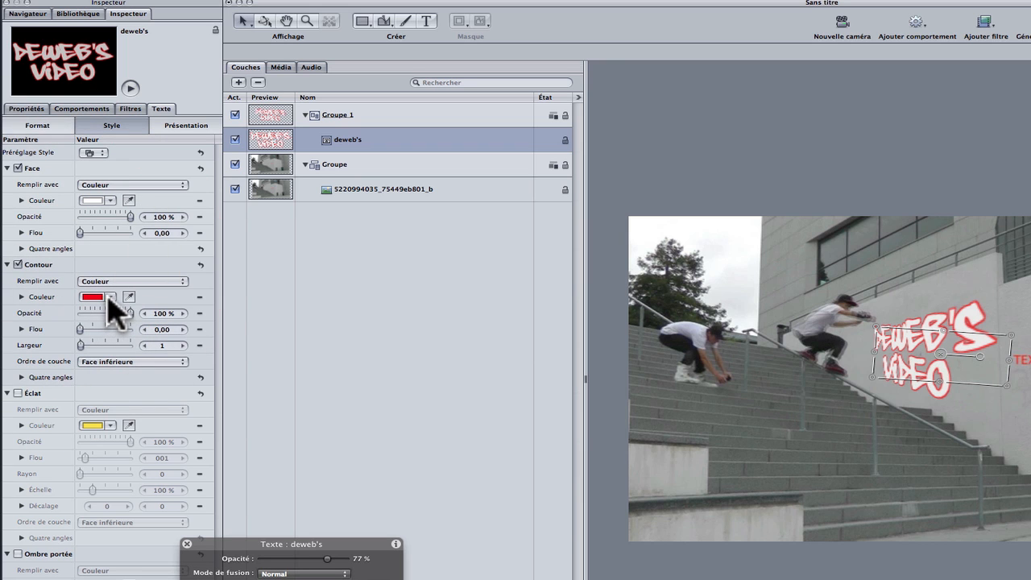
{"action": "left_click_drag", "start_coordinate": [108, 295], "coordinate": [203, 324]}
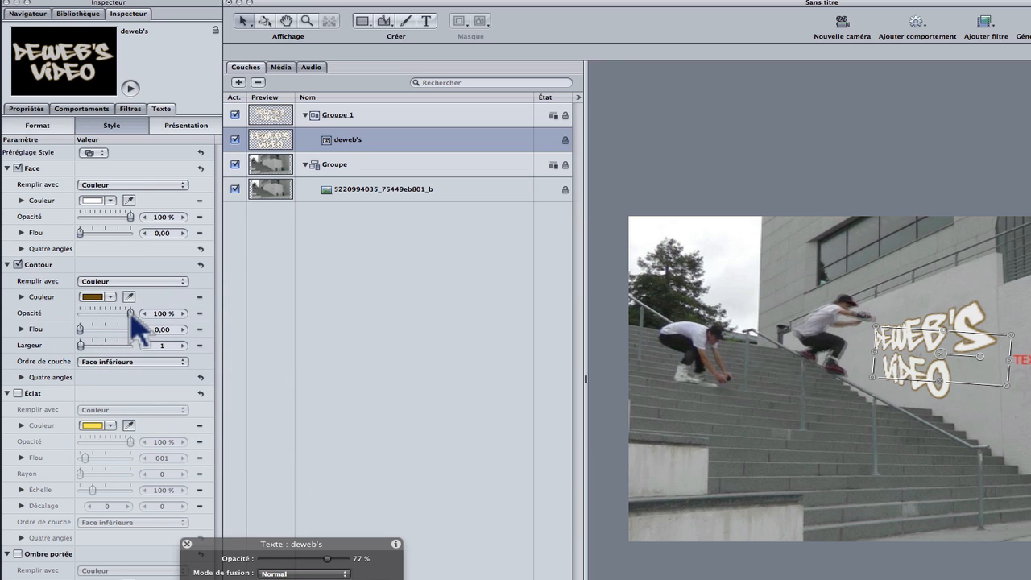
{"action": "left_click_drag", "start_coordinate": [131, 315], "coordinate": [118, 310]}
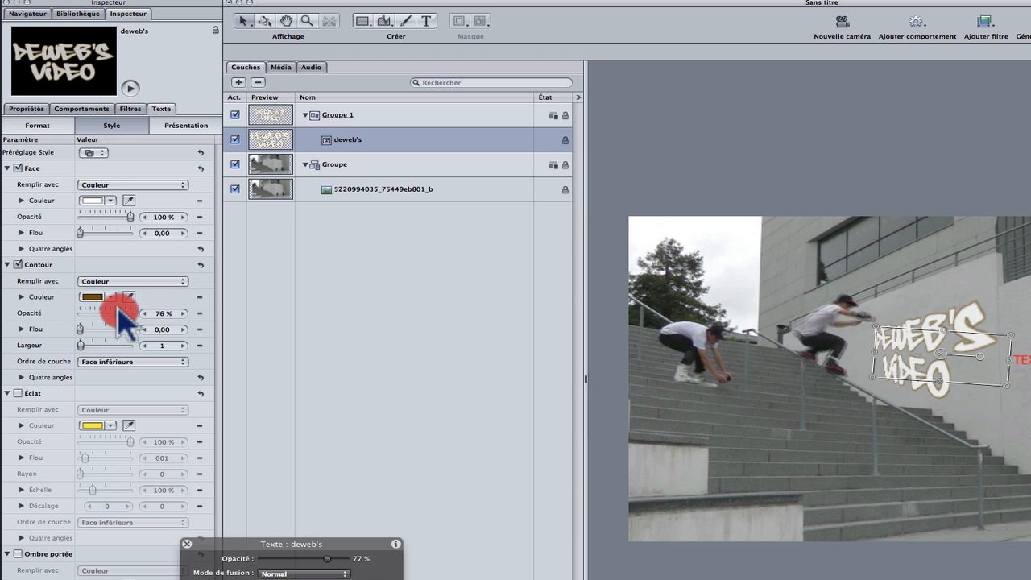
{"action": "left_click_drag", "start_coordinate": [85, 327], "coordinate": [81, 343]}
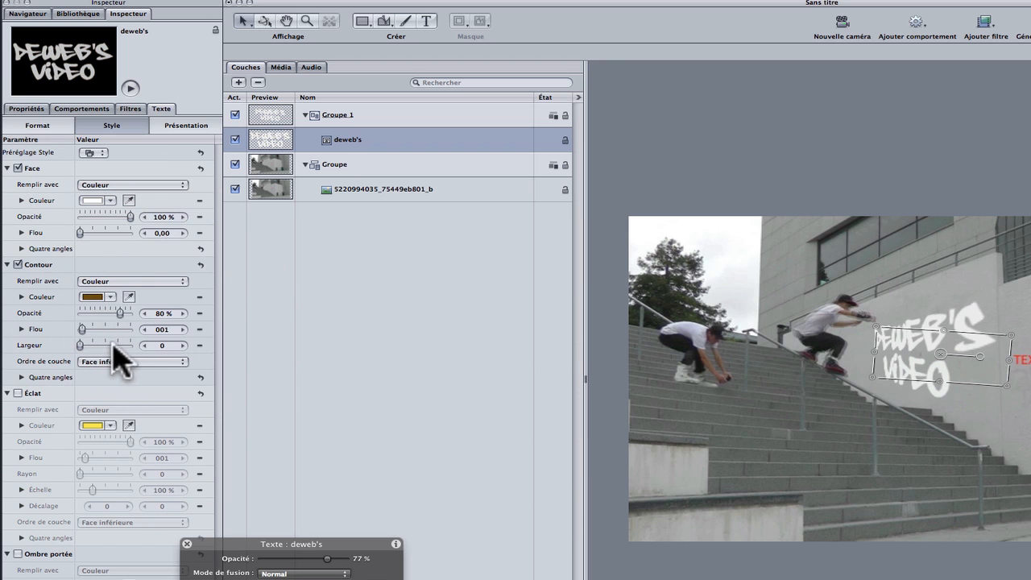
{"action": "left_click", "coordinate": [182, 344]}
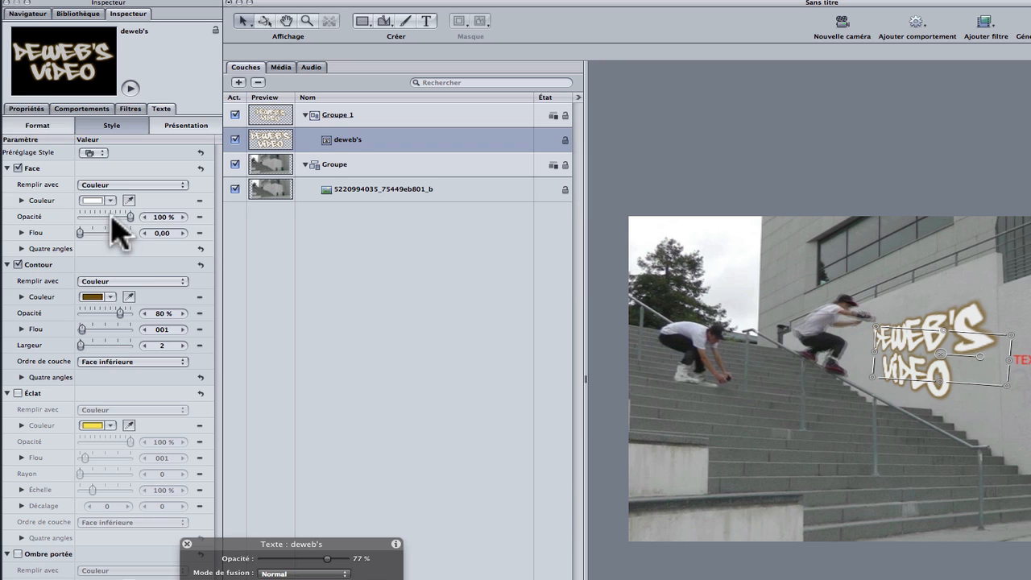
Step: Color the face of the deweb's text pale yellow and set the face opacity to 89 %
{"action": "left_click_drag", "start_coordinate": [108, 200], "coordinate": [107, 245]}
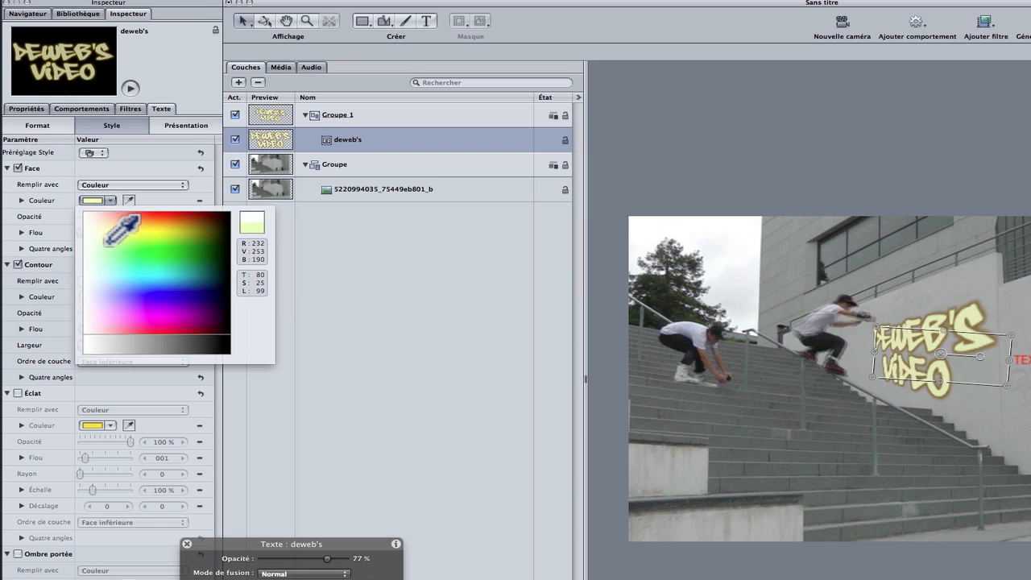
{"action": "mouse_move", "coordinate": [112, 235]}
{"action": "left_mouse_down"}
{"action": "mouse_move", "coordinate": [116, 249]}
{"action": "mouse_move", "coordinate": [121, 217]}
{"action": "left_mouse_up"}
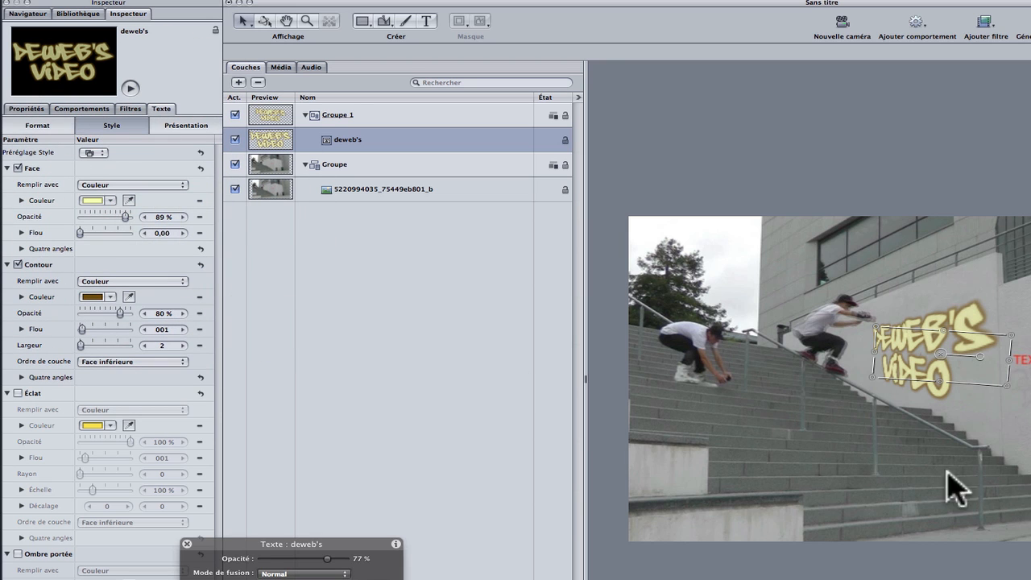
{"action": "left_click", "coordinate": [1024, 435]}
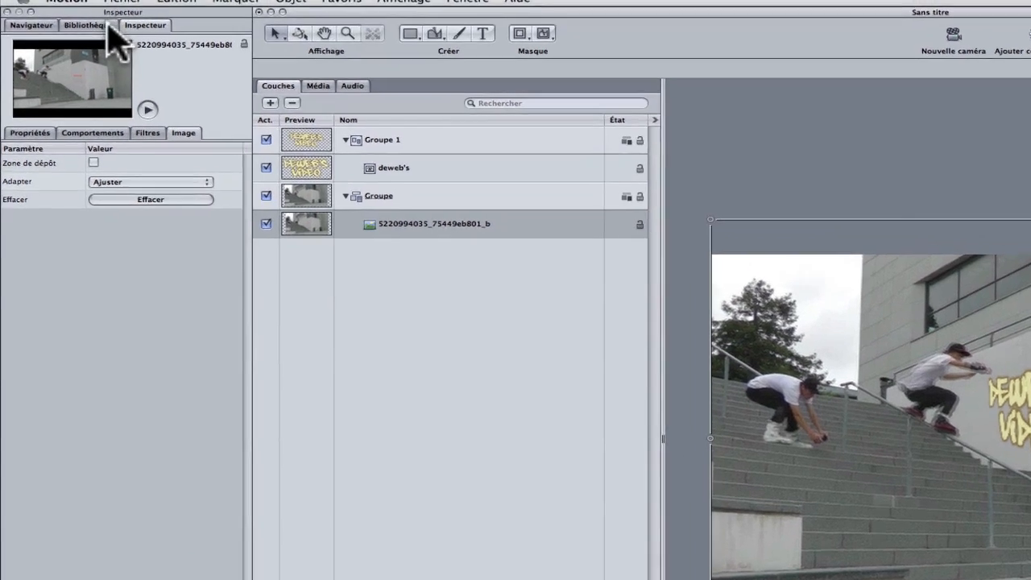
Step: Browse the library's Séquence de texte behaviors, looking through the Texte - divers, Texte - élémentaire and Texte - fondu folders
{"action": "left_click", "coordinate": [93, 14]}
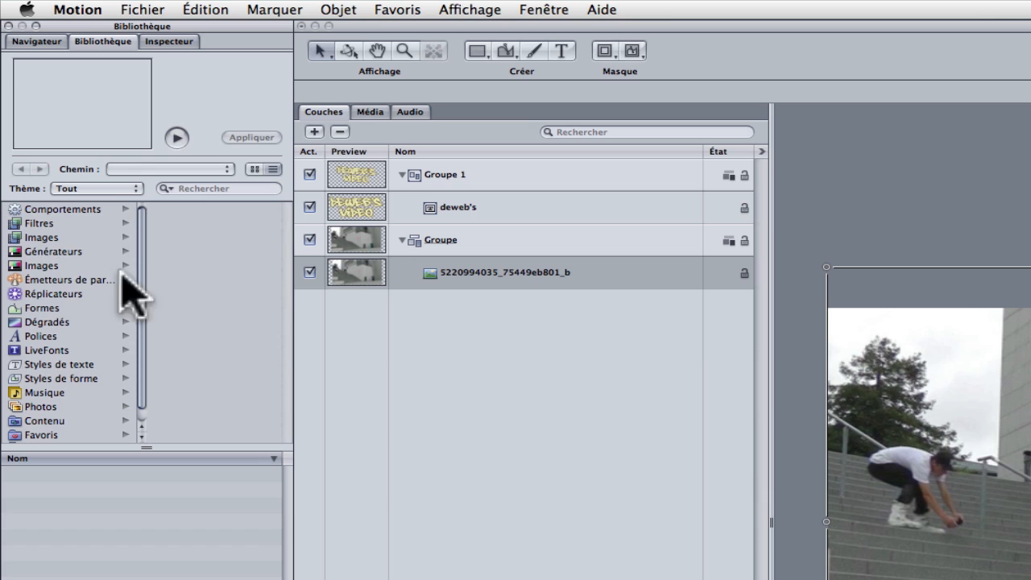
{"action": "left_click", "coordinate": [24, 210]}
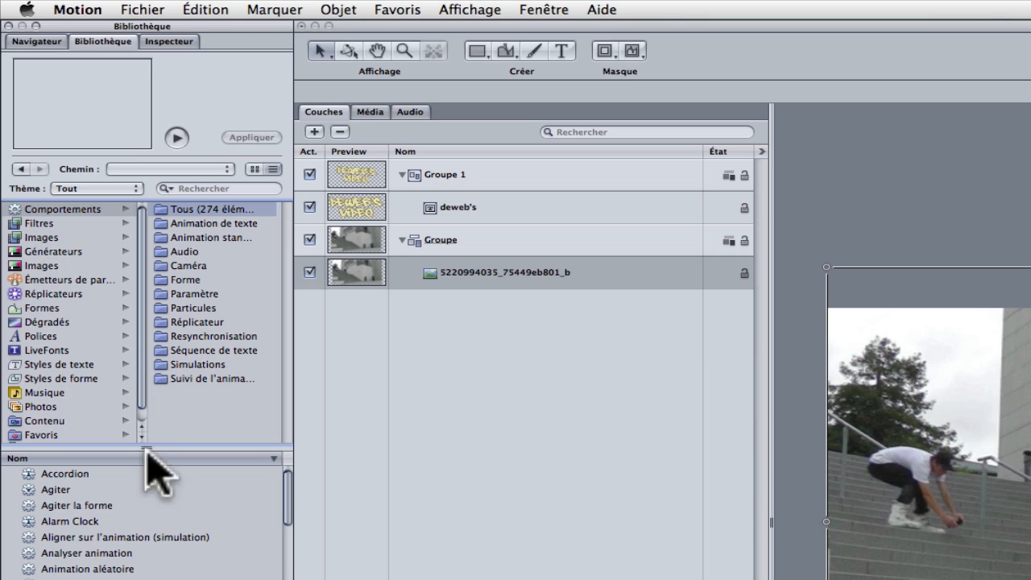
{"action": "left_click_drag", "start_coordinate": [287, 515], "coordinate": [308, 375]}
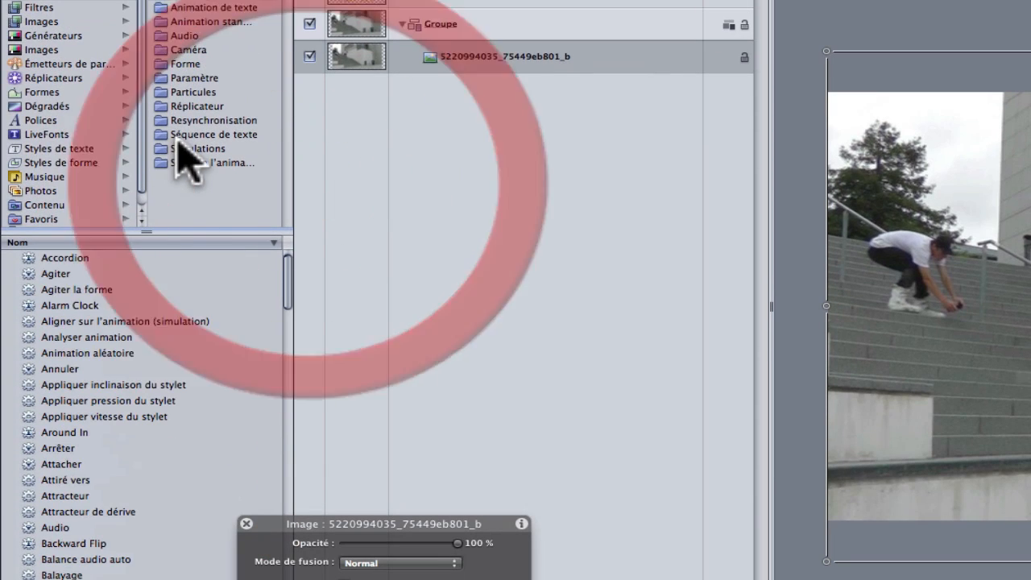
{"action": "left_click", "coordinate": [164, 350]}
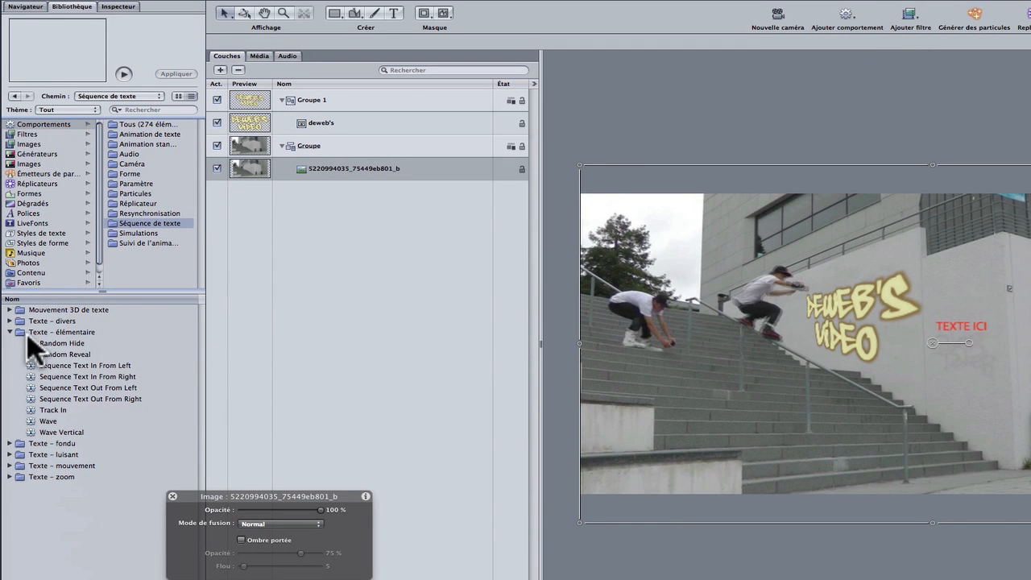
{"action": "left_click", "coordinate": [9, 321]}
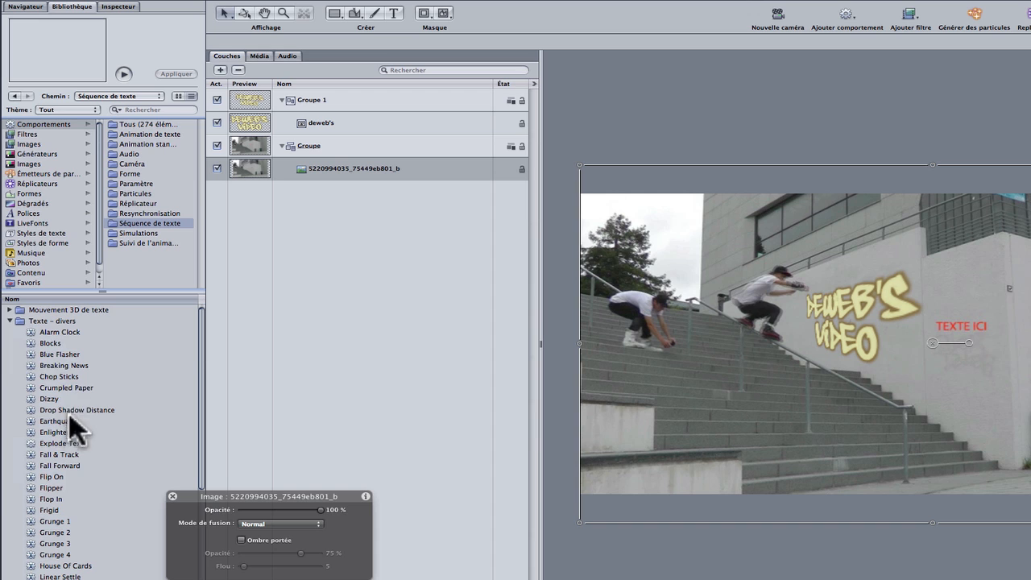
{"action": "left_click", "coordinate": [9, 320]}
{"action": "left_click", "coordinate": [10, 332]}
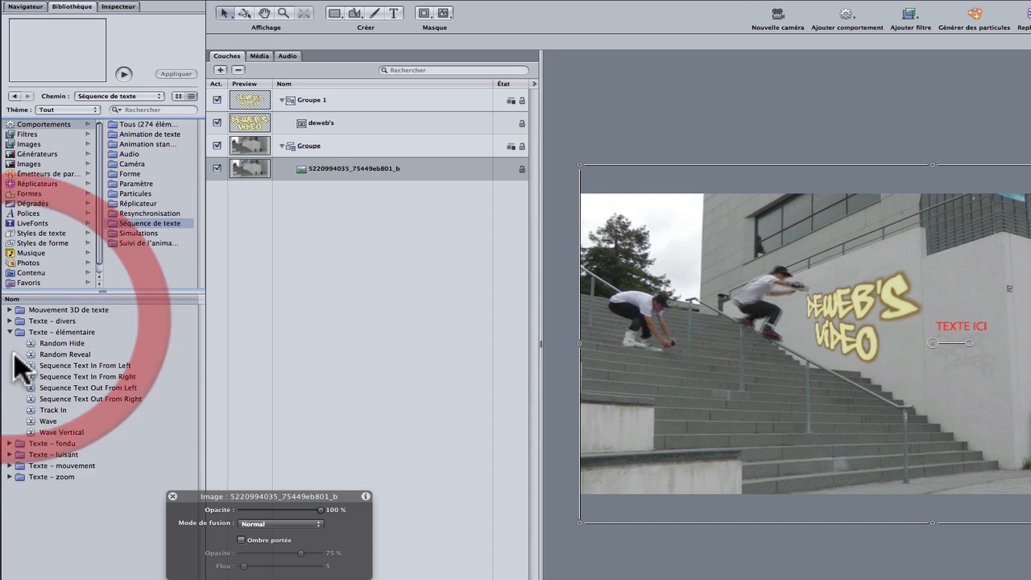
{"action": "left_click", "coordinate": [9, 443]}
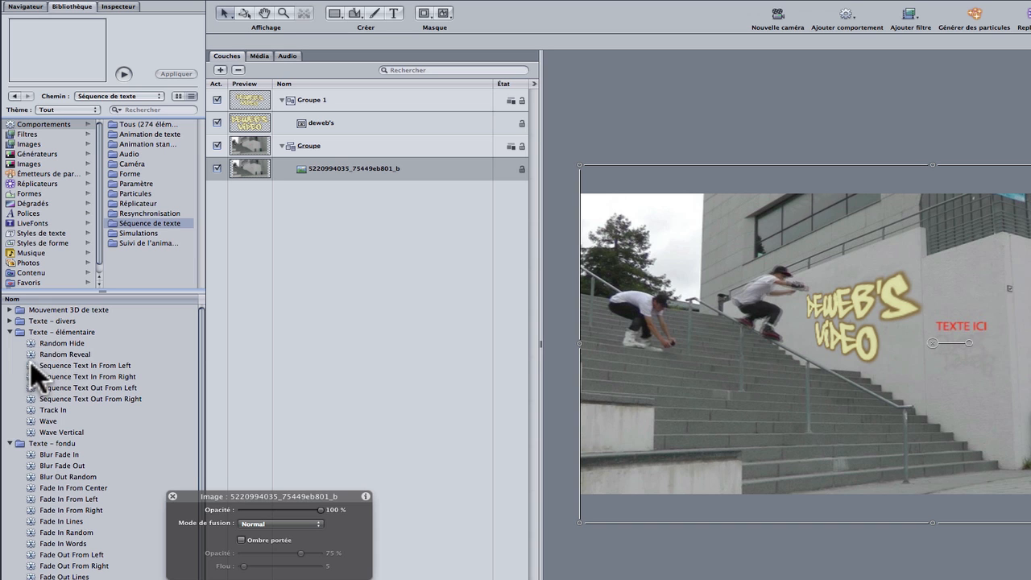
Step: Try the Sequence Text In From Left behavior on the deweb's text layer in playback and deactivate it
{"action": "left_click_drag", "start_coordinate": [33, 367], "coordinate": [349, 122]}
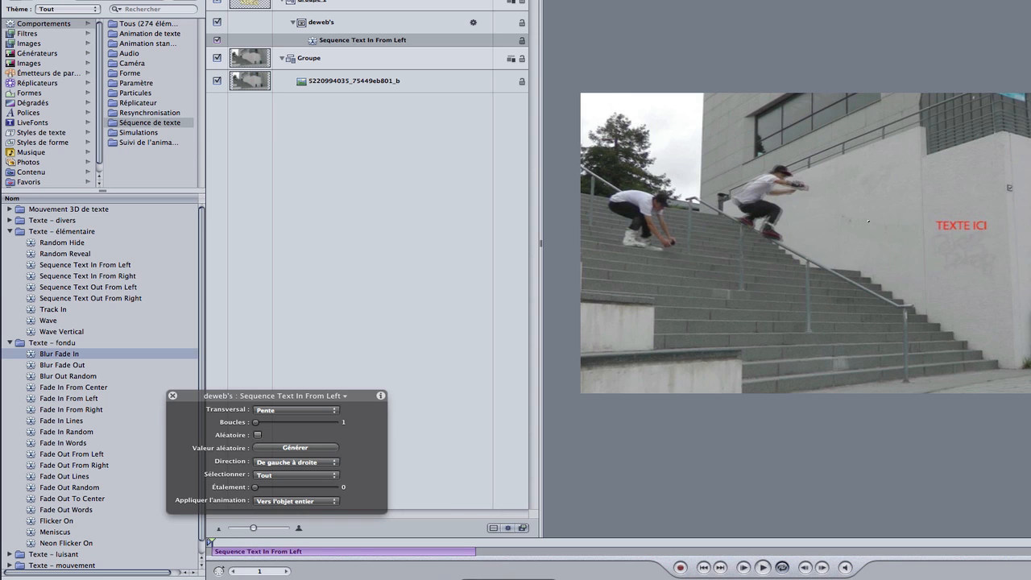
{"action": "left_click_drag", "start_coordinate": [234, 544], "coordinate": [209, 544]}
{"action": "key", "text": "space"}
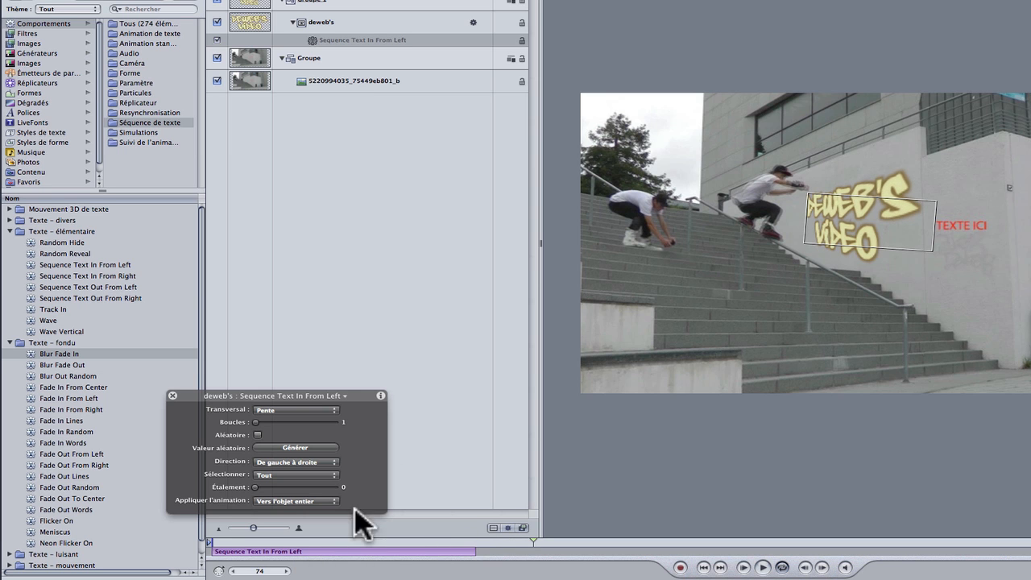
{"action": "left_click", "coordinate": [215, 40]}
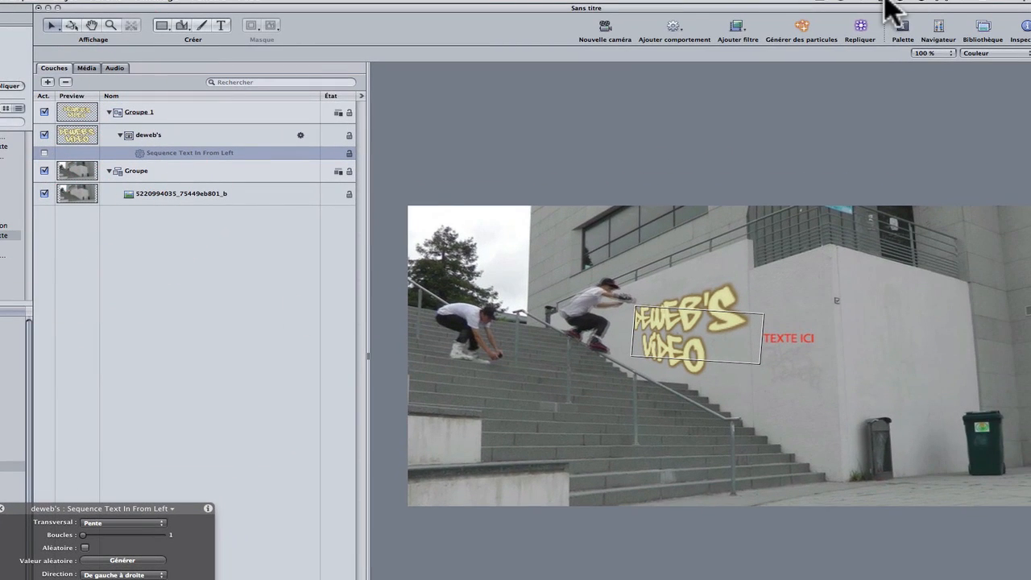
Step: Add the Machine à écrire text animation behavior to the deweb's layer and shorten it to end at frame 60
{"action": "left_click", "coordinate": [675, 31]}
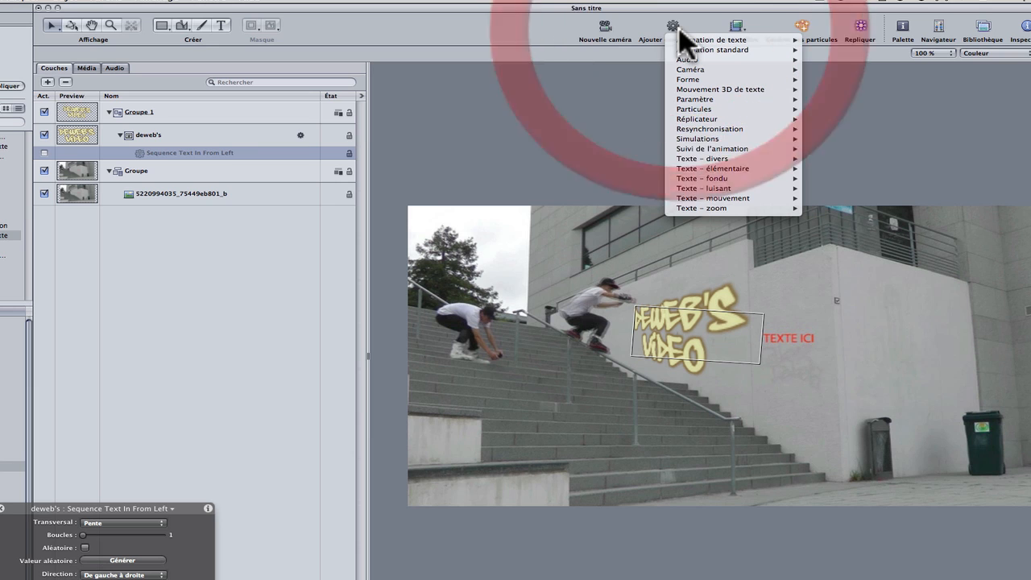
{"action": "mouse_move", "coordinate": [679, 38]}
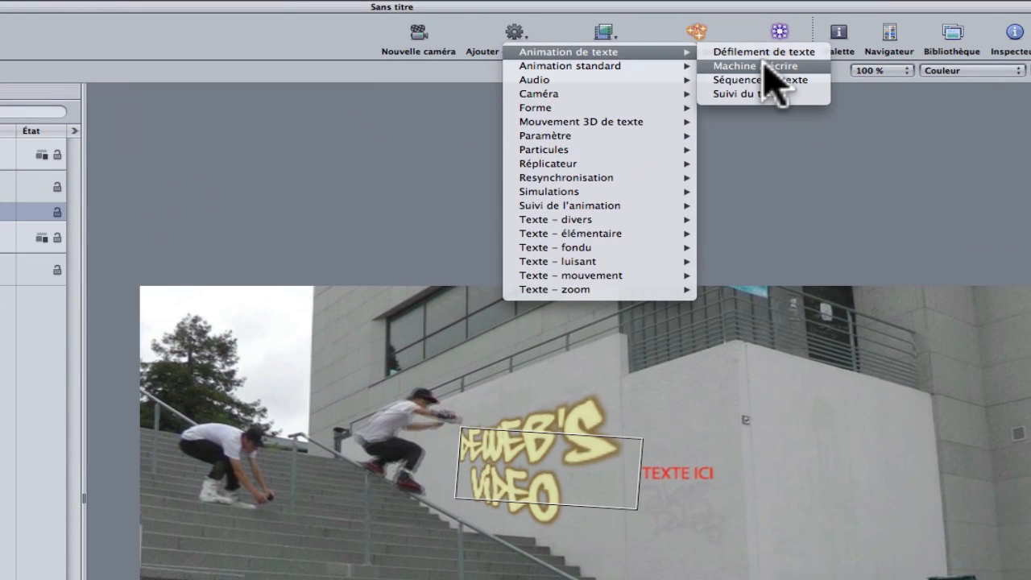
{"action": "left_click", "coordinate": [757, 66]}
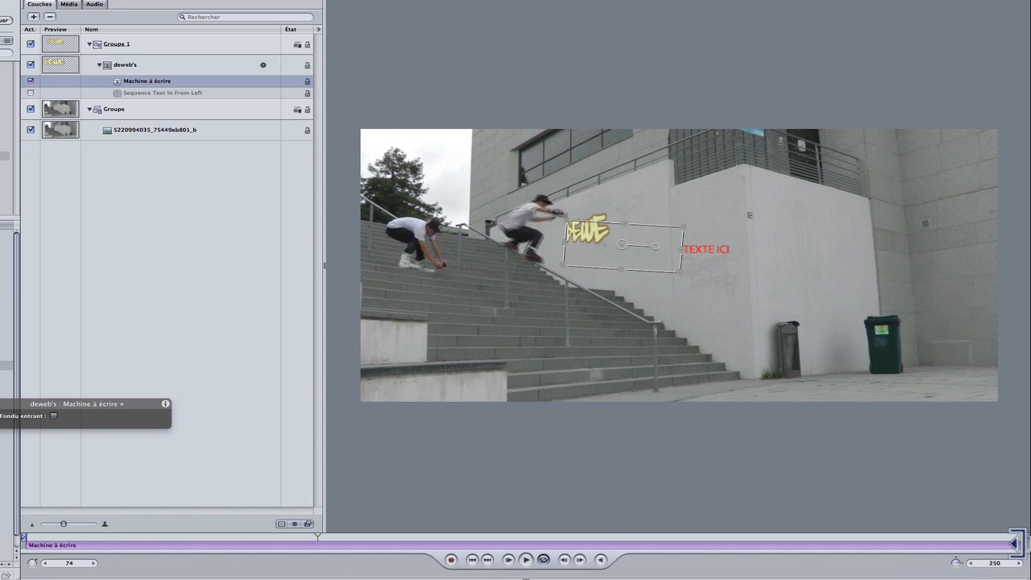
{"action": "left_click_drag", "start_coordinate": [1016, 544], "coordinate": [264, 546]}
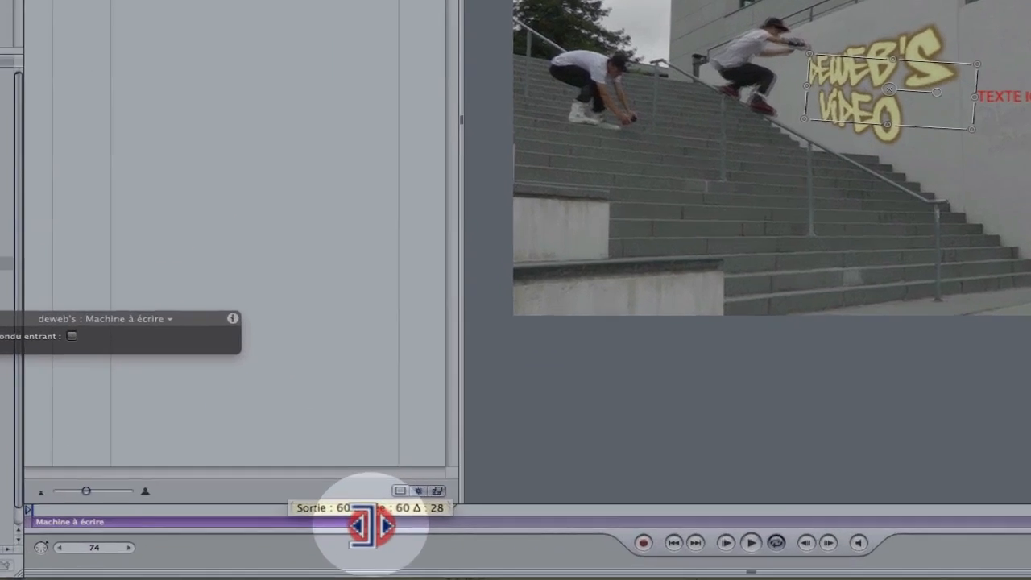
{"action": "left_click_drag", "start_coordinate": [371, 526], "coordinate": [3, 507]}
{"action": "key", "text": "space"}
{"action": "key", "text": "space"}
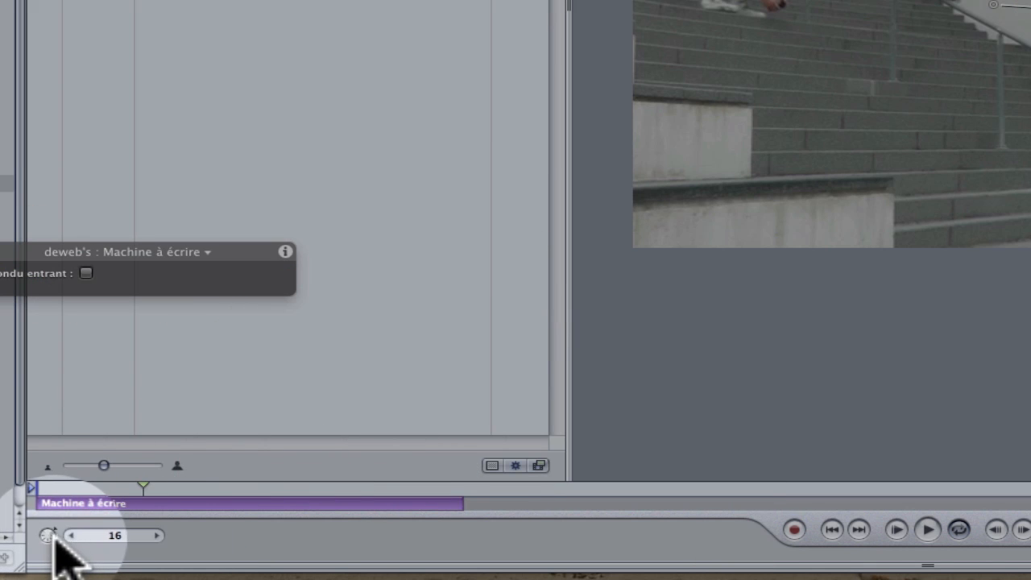
Step: Switch the time display to timecode and extend the Machine à écrire behavior to about 00:00:02:16
{"action": "left_click", "coordinate": [47, 535]}
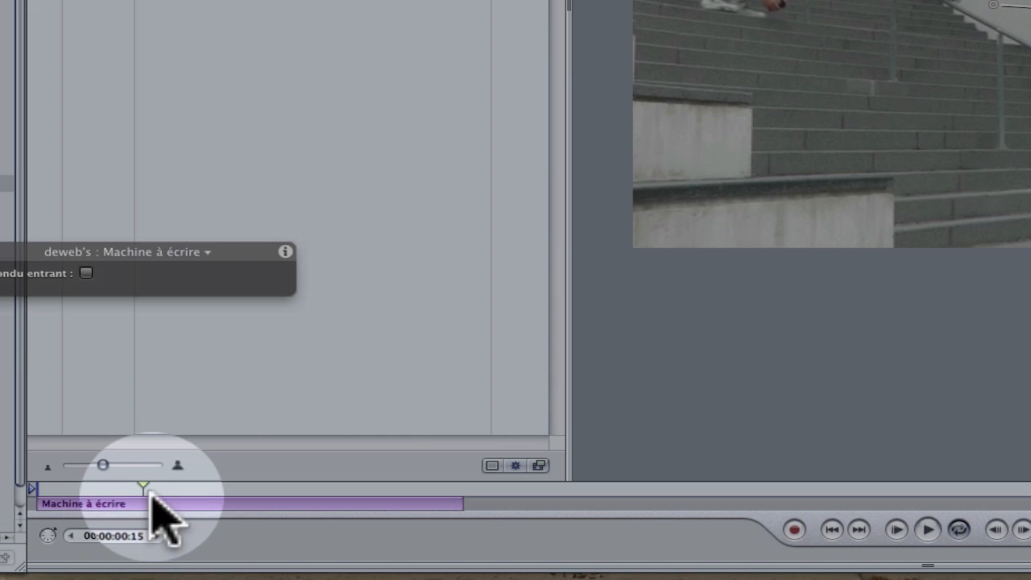
{"action": "left_click_drag", "start_coordinate": [142, 489], "coordinate": [457, 518]}
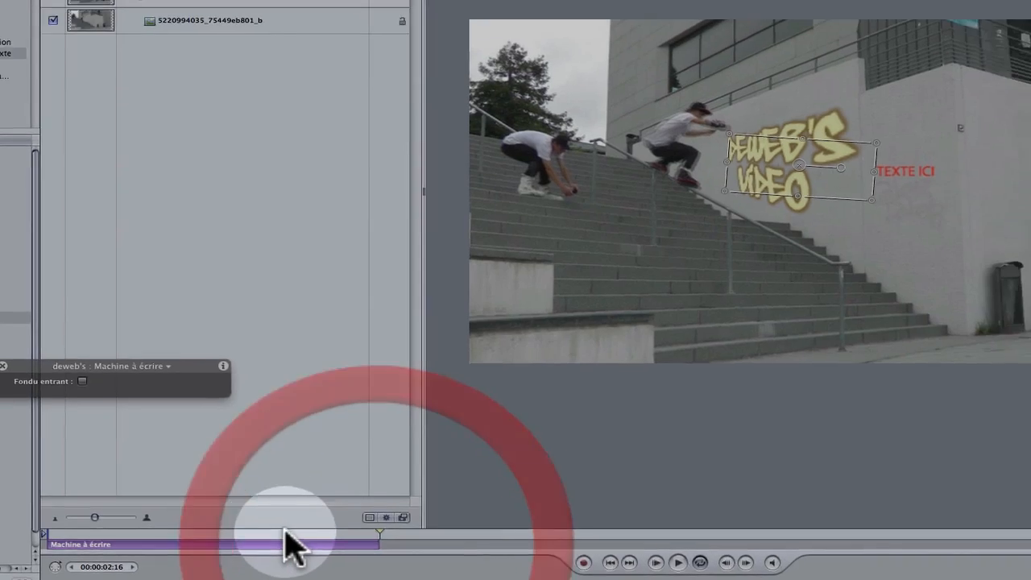
{"action": "left_click", "coordinate": [33, 505]}
{"action": "key", "text": "space"}
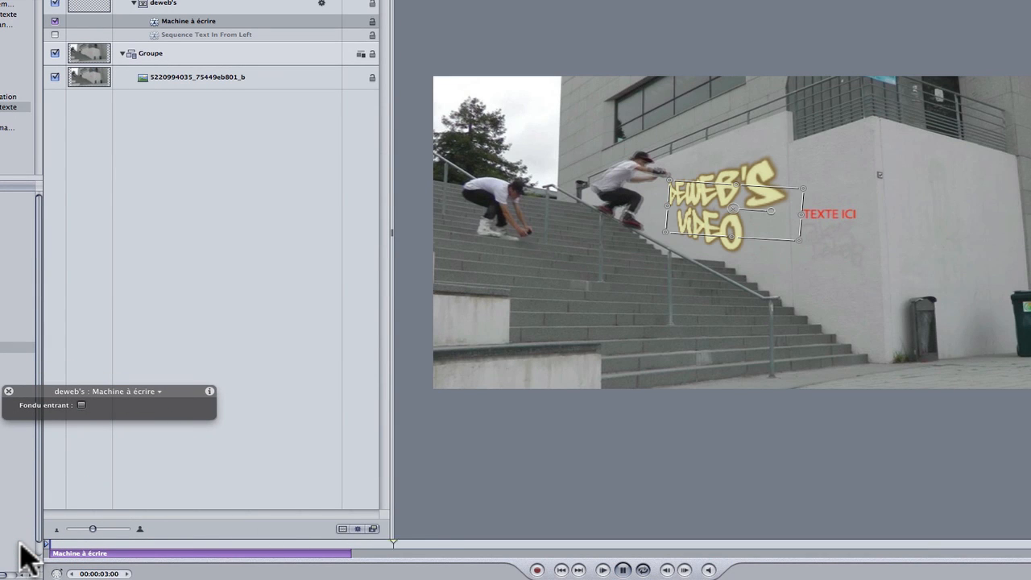
{"action": "left_click", "coordinate": [232, 316]}
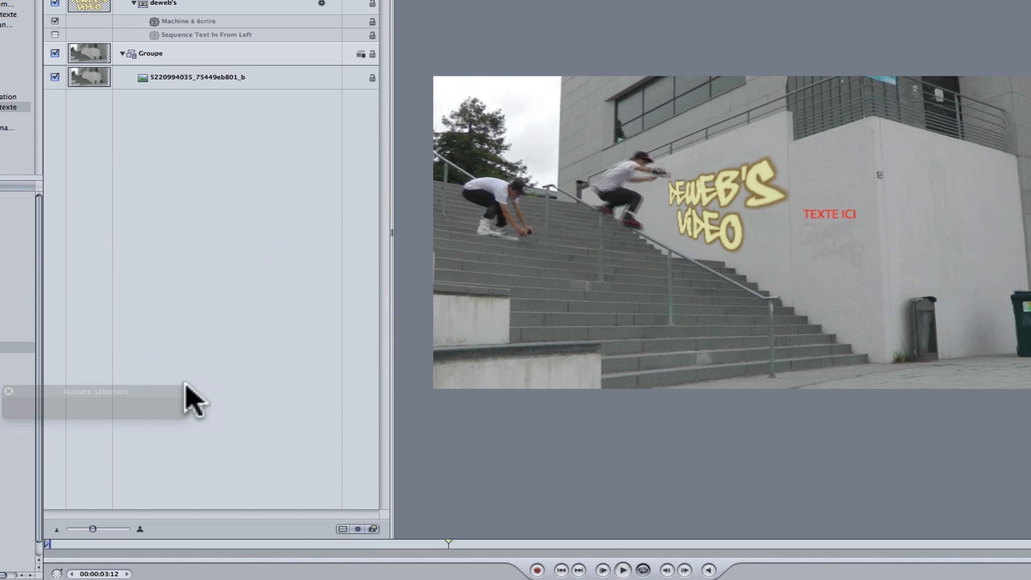
Step: Enable Fondu entrant on the Machine à écrire behavior and preview the animation from the start
{"action": "left_click", "coordinate": [206, 23]}
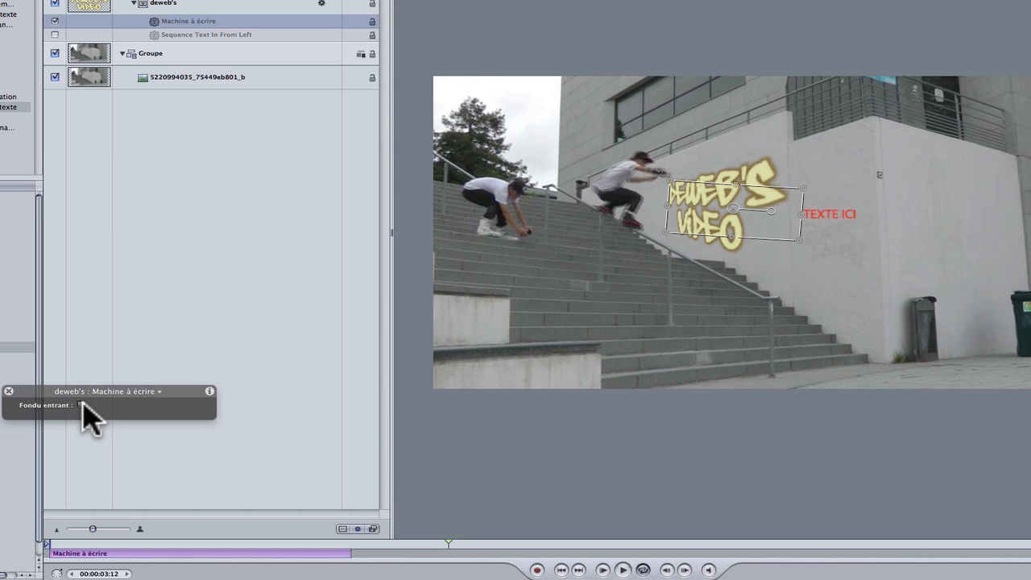
{"action": "left_click", "coordinate": [82, 404]}
{"action": "left_click", "coordinate": [45, 546]}
{"action": "key", "text": "space"}
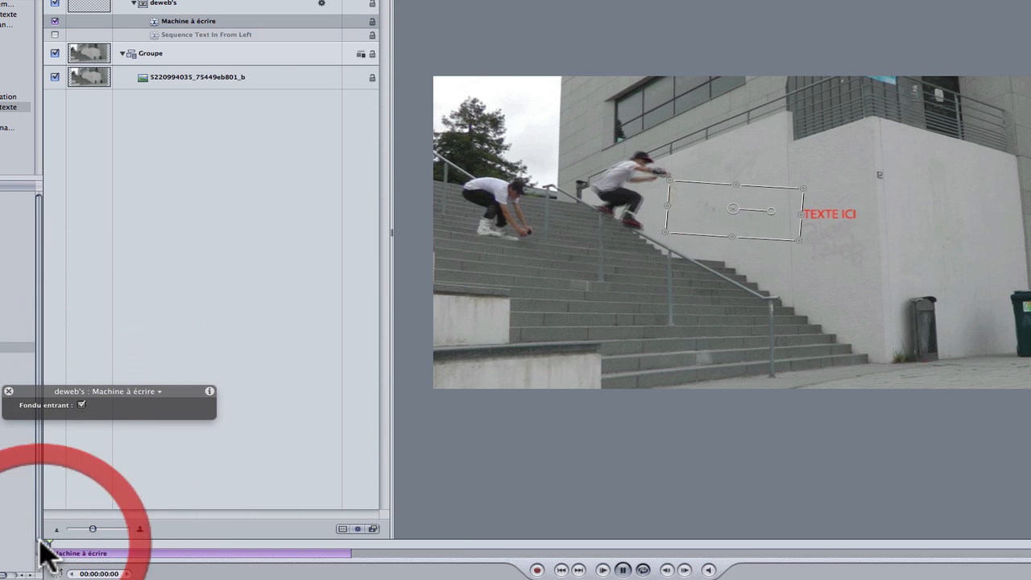
{"action": "key", "text": "space"}
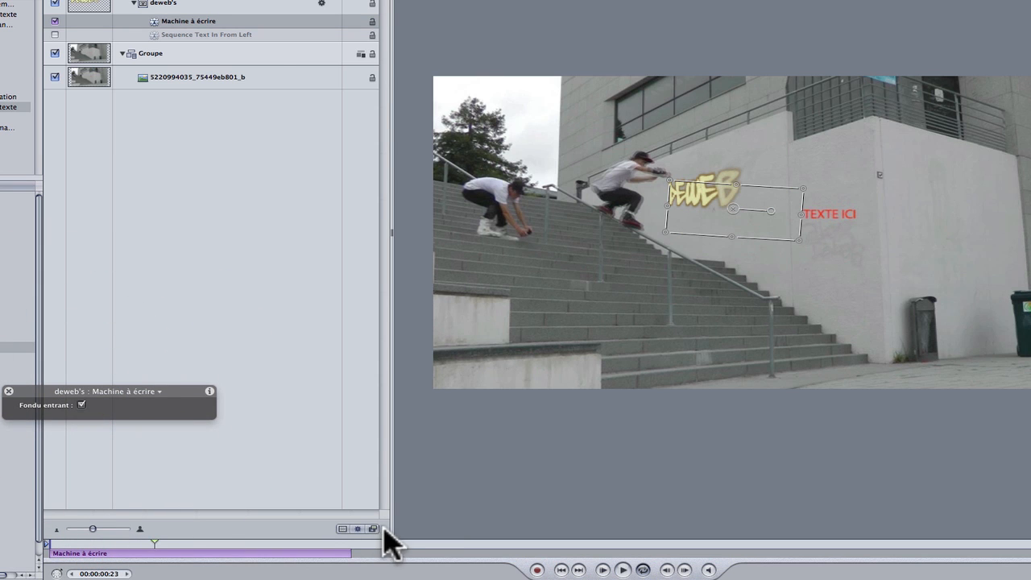
Step: Deselect everything and play back the text animation from the start, including a RAM preview
{"action": "left_click", "coordinate": [268, 439]}
{"action": "left_click", "coordinate": [729, 474]}
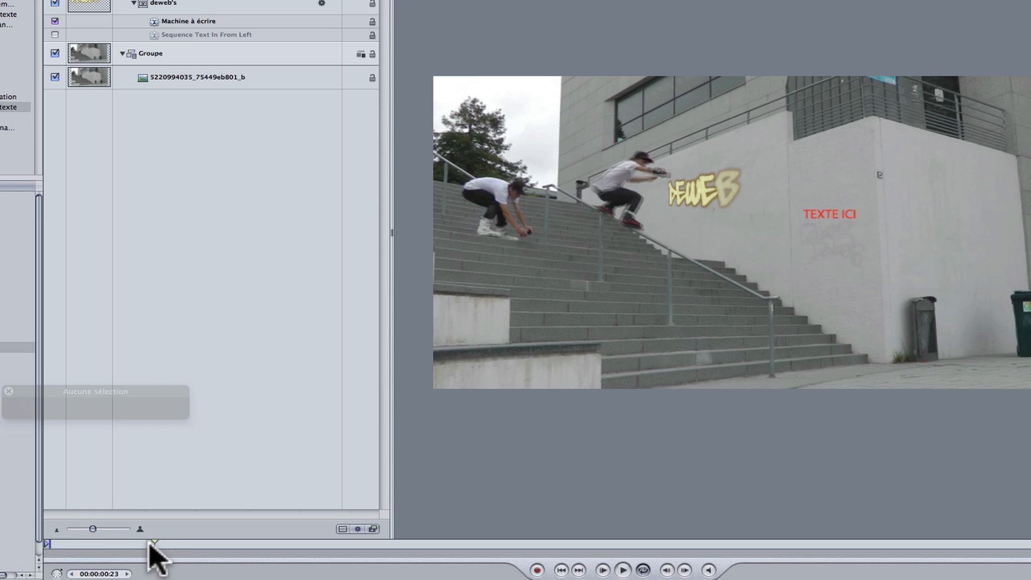
{"action": "left_click", "coordinate": [12, 539]}
{"action": "key", "text": "space"}
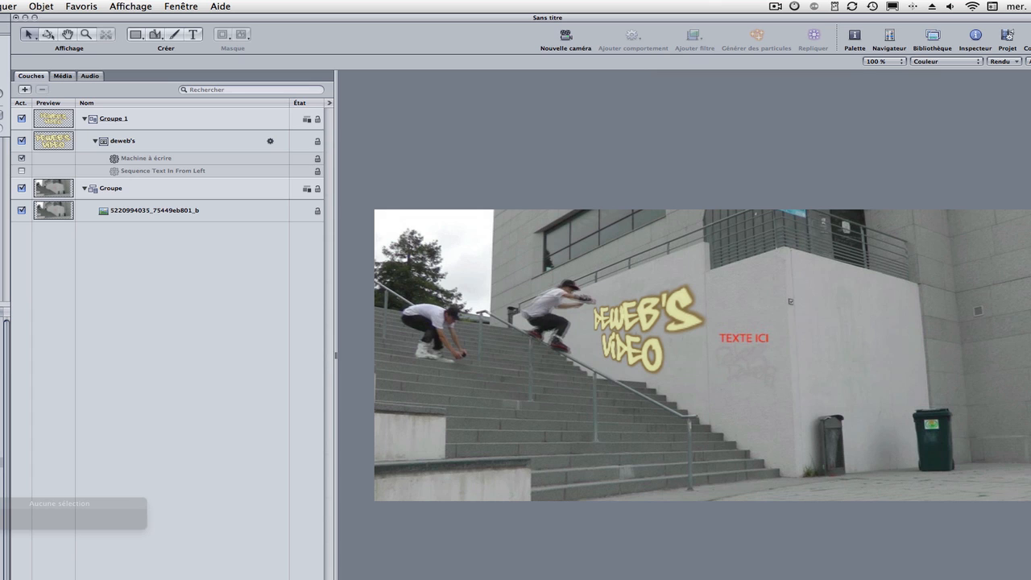
{"action": "key", "text": "super+r"}
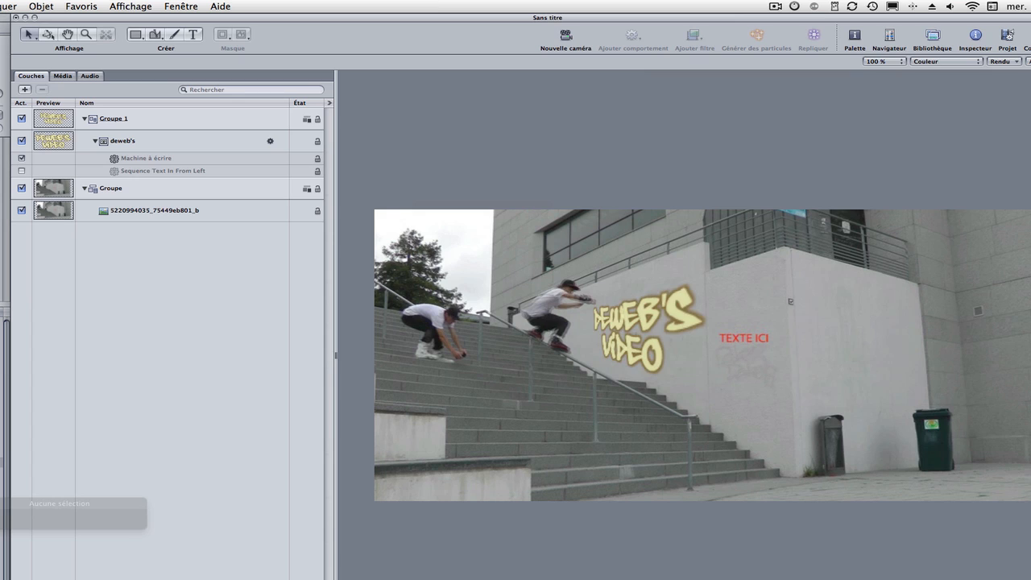
{"action": "key", "text": "space"}
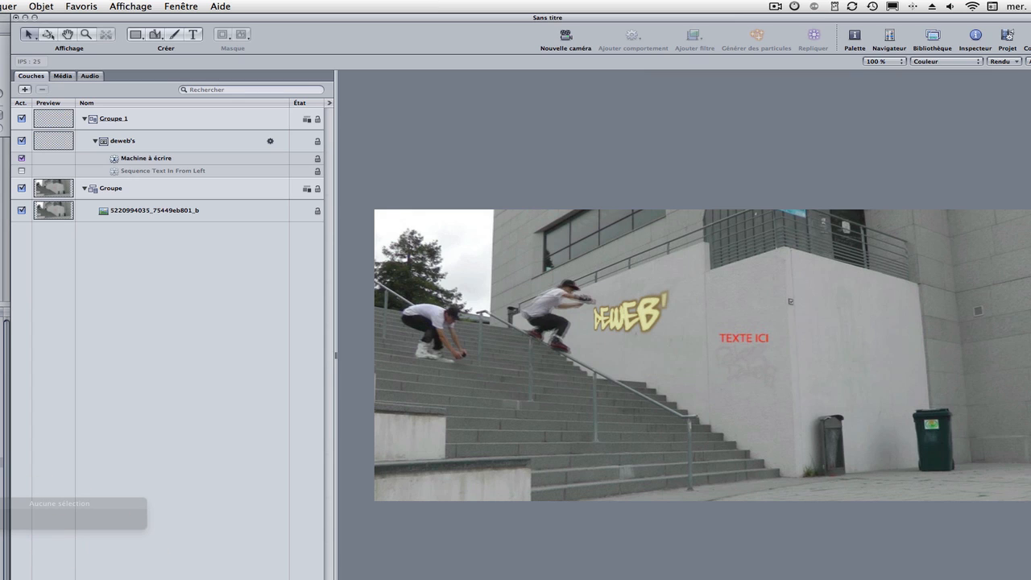